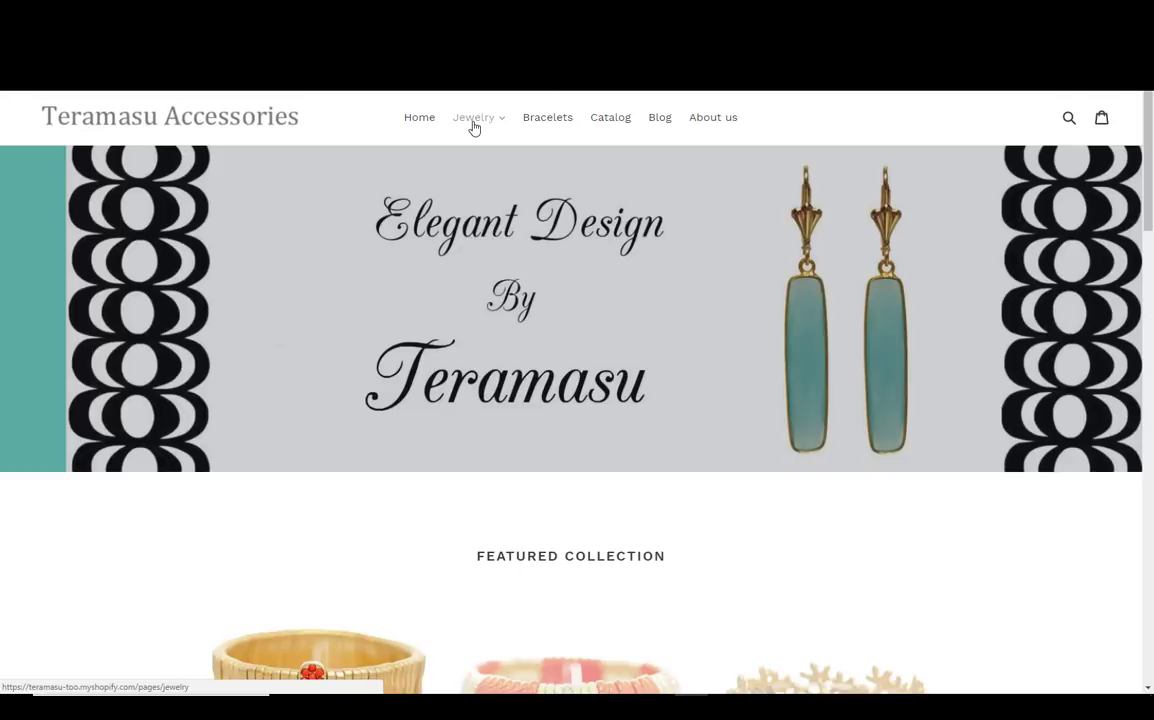
Step: Browse the storefront's Jewelry dropdown and Necklace collection, then open the Jewelry page with its category tiles
{"action": "left_click", "coordinate": [501, 128]}
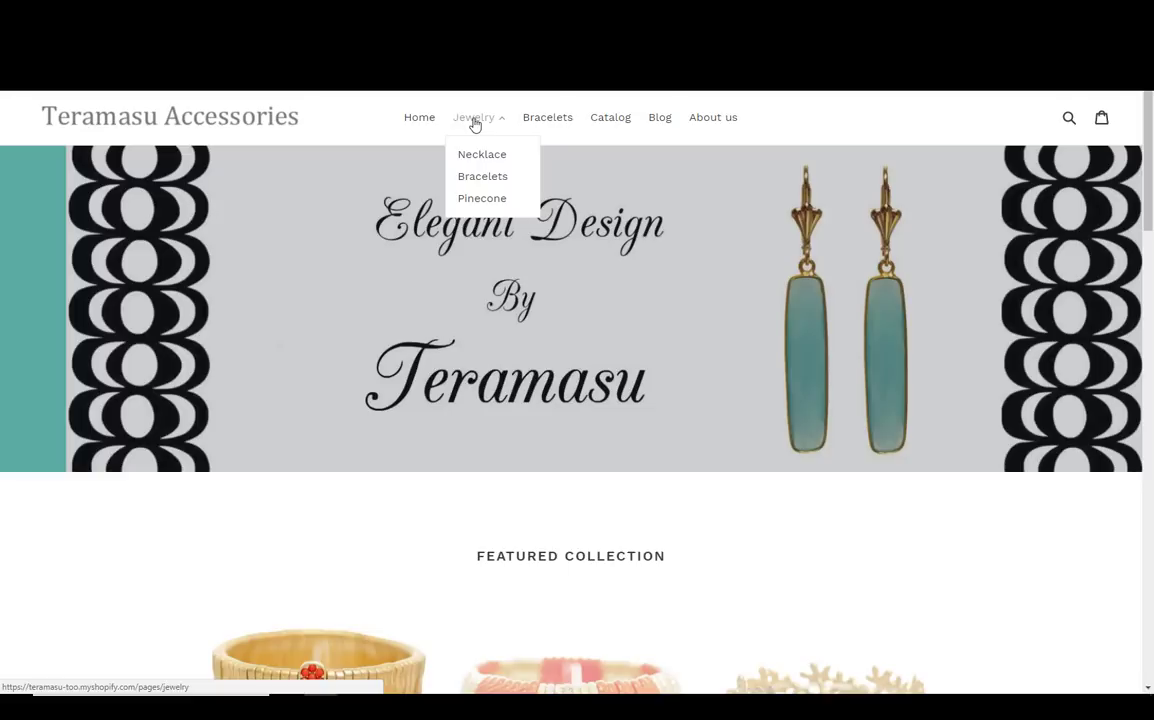
{"action": "left_click", "coordinate": [474, 160]}
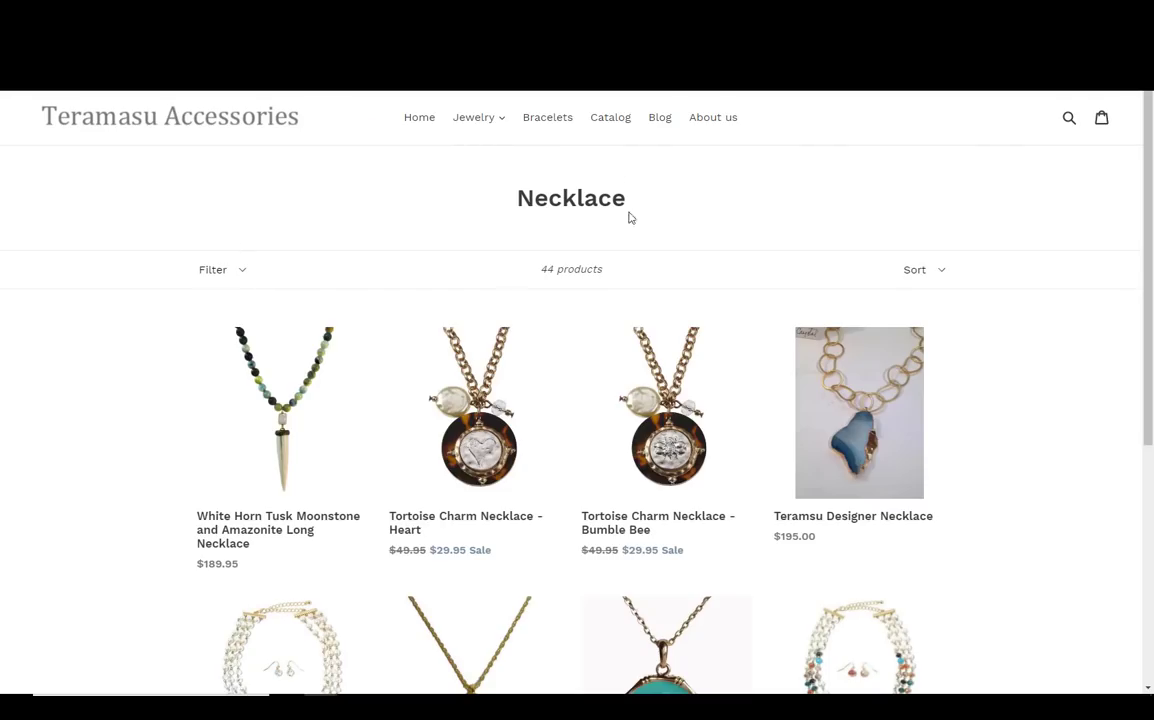
{"action": "left_click", "coordinate": [477, 121]}
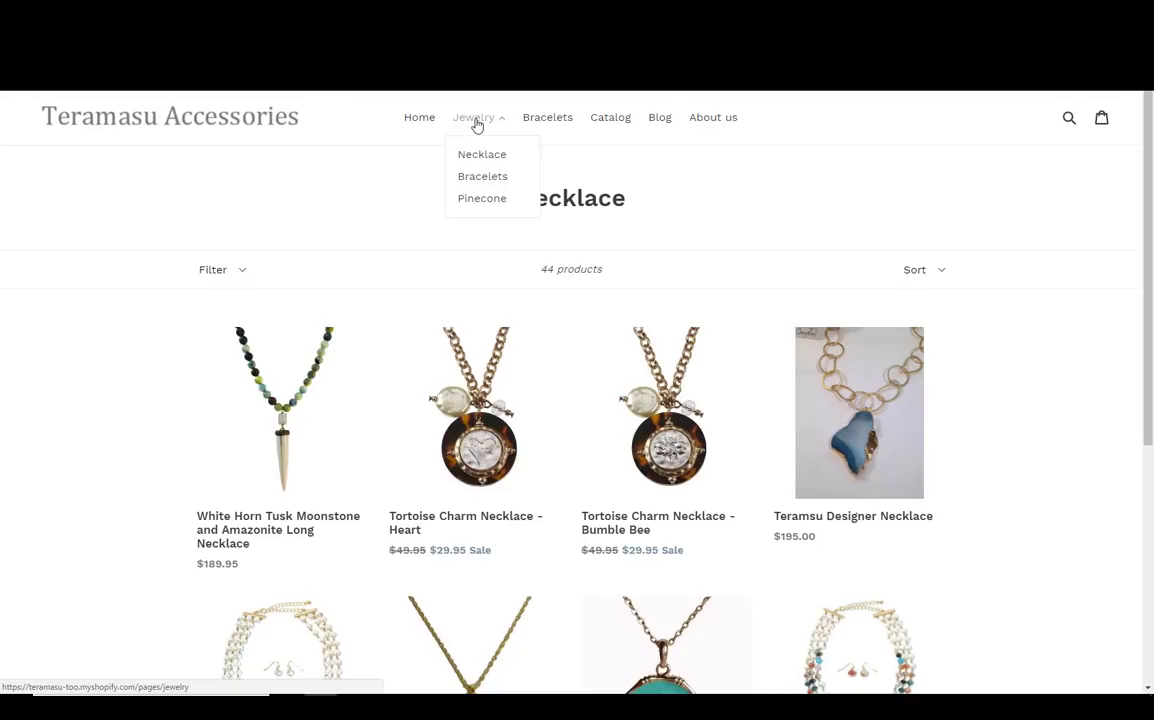
{"action": "left_click", "coordinate": [477, 121]}
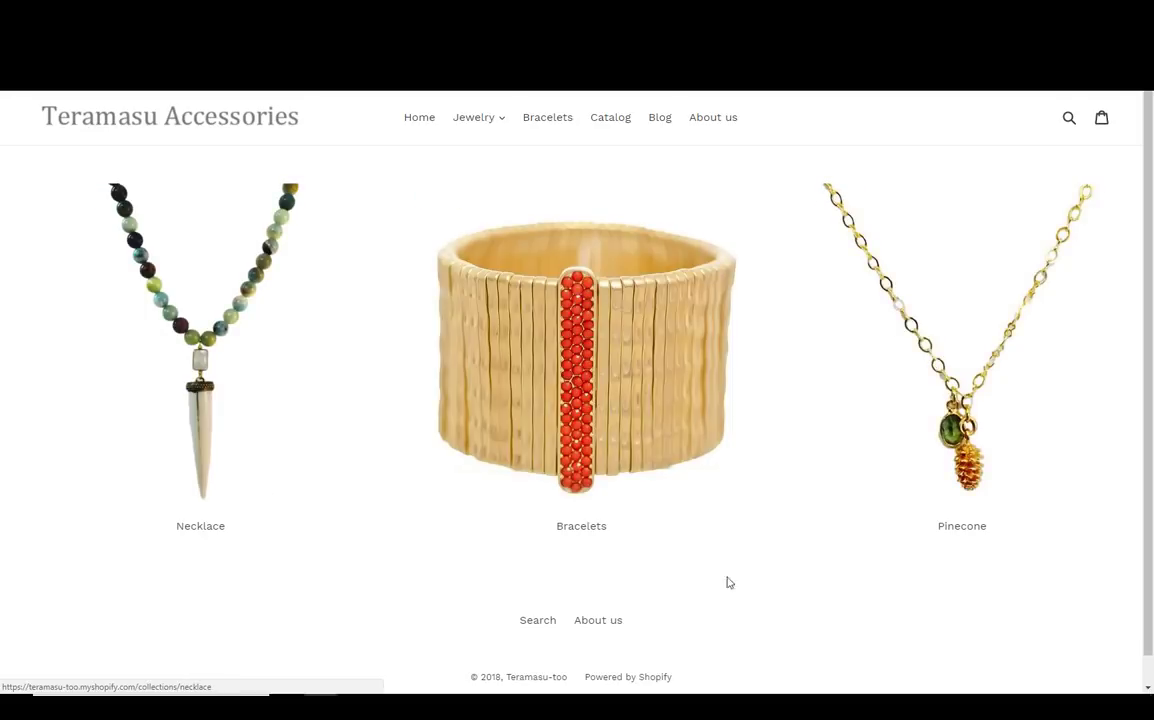
Step: Duplicate the Debut theme so a Copy Of Debut theme appears under More themes
{"action": "left_click", "coordinate": [205, 374]}
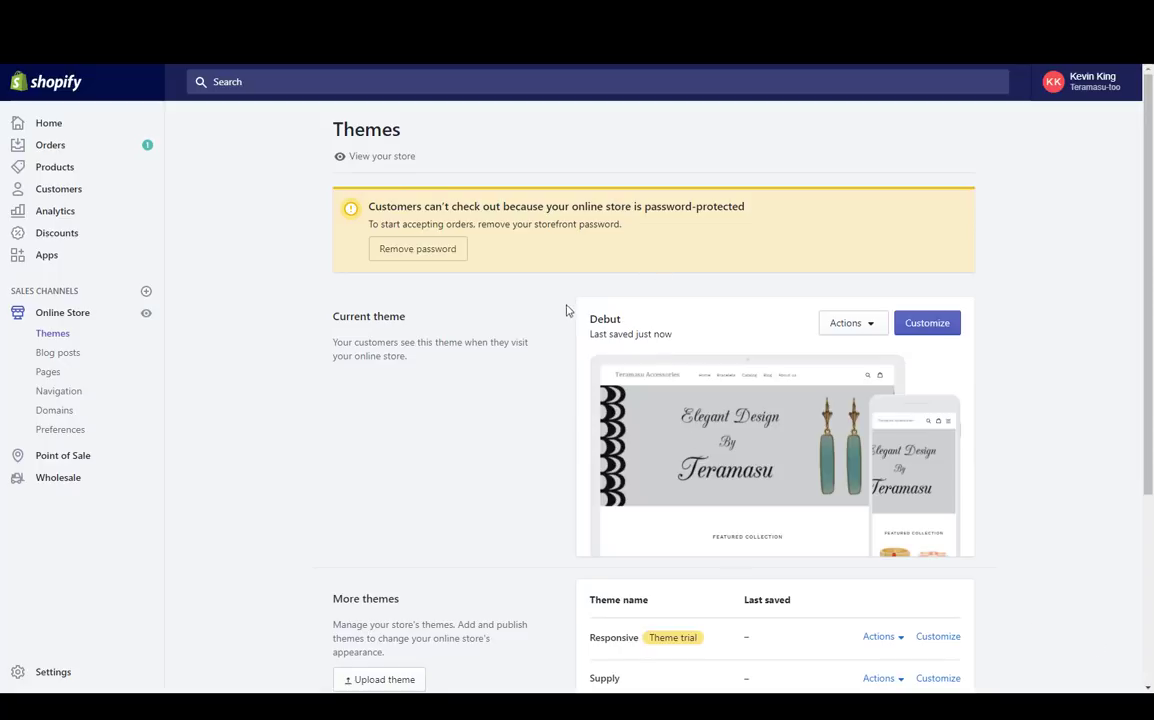
{"action": "left_click", "coordinate": [843, 333]}
{"action": "left_click", "coordinate": [826, 426]}
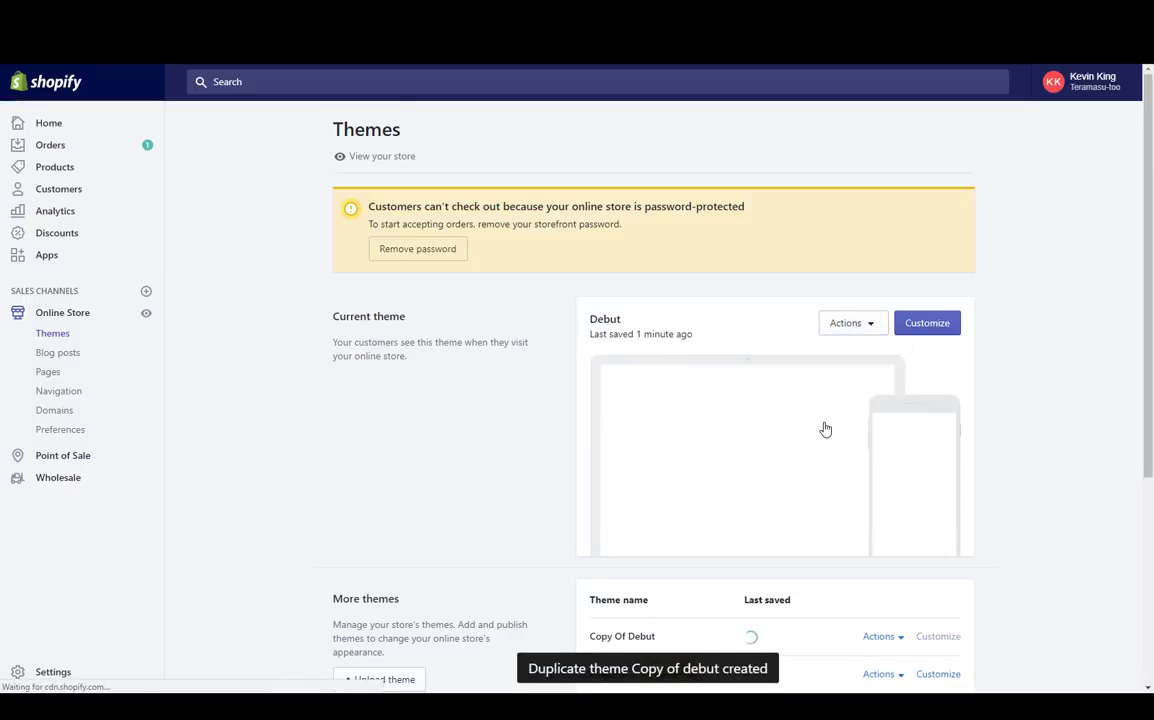
{"action": "scroll", "coordinate": [826, 428], "scroll_direction": "down", "scroll_amount": 1}
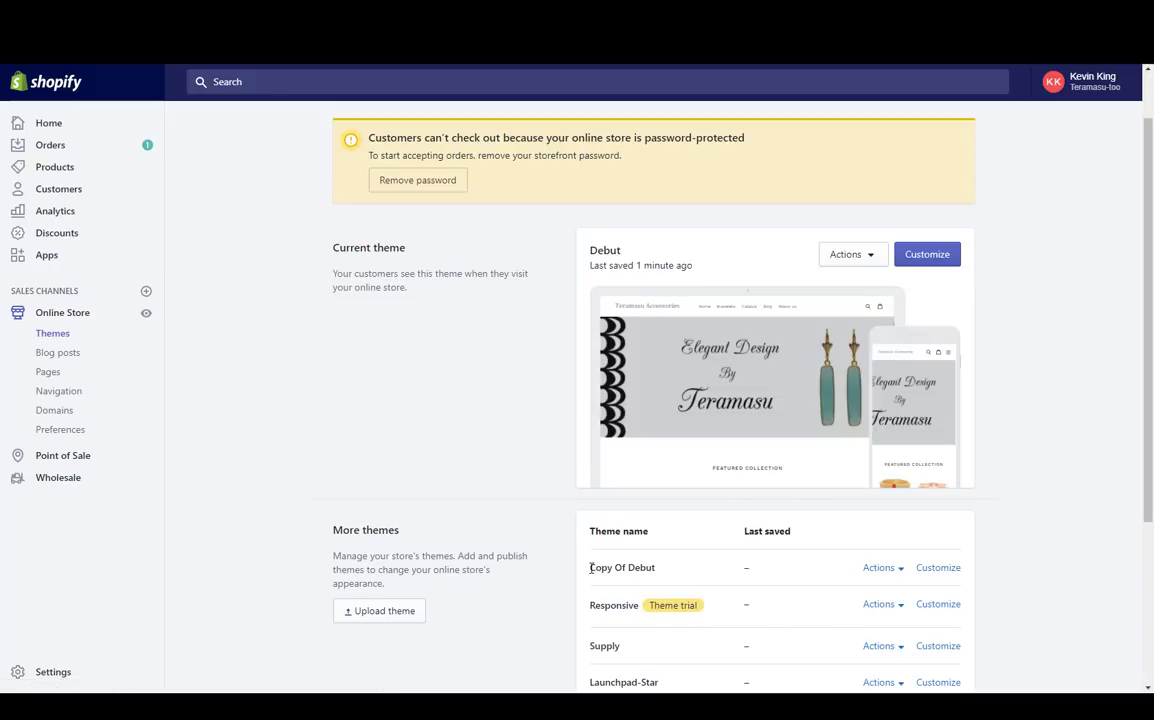
Step: Rename the Copy Of Debut theme to 'Backup debut 3-7-18'
{"action": "left_click", "coordinate": [877, 578]}
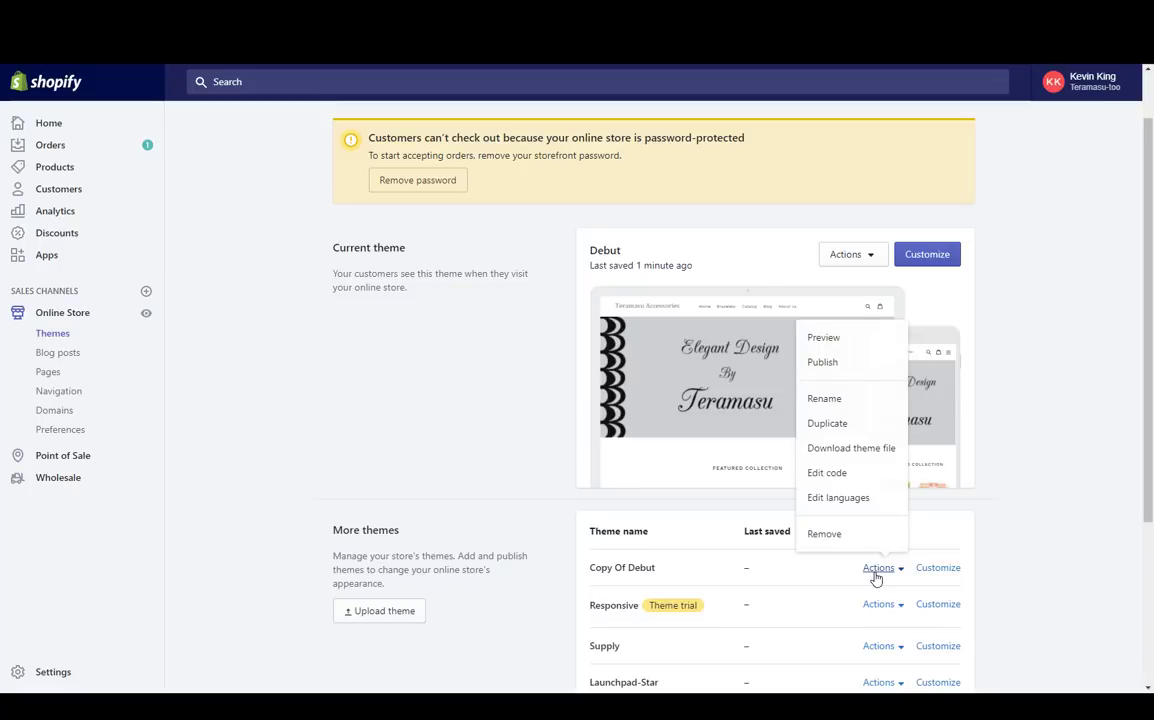
{"action": "left_click", "coordinate": [836, 409]}
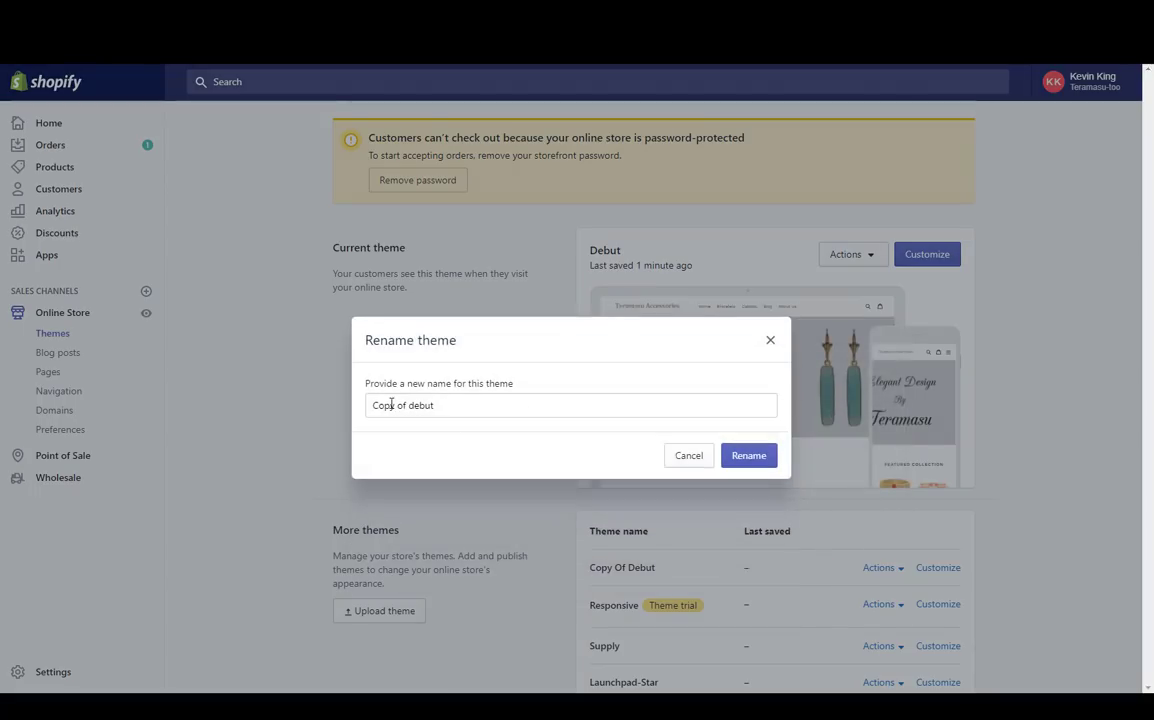
{"action": "left_click_drag", "start_coordinate": [407, 405], "coordinate": [298, 399]}
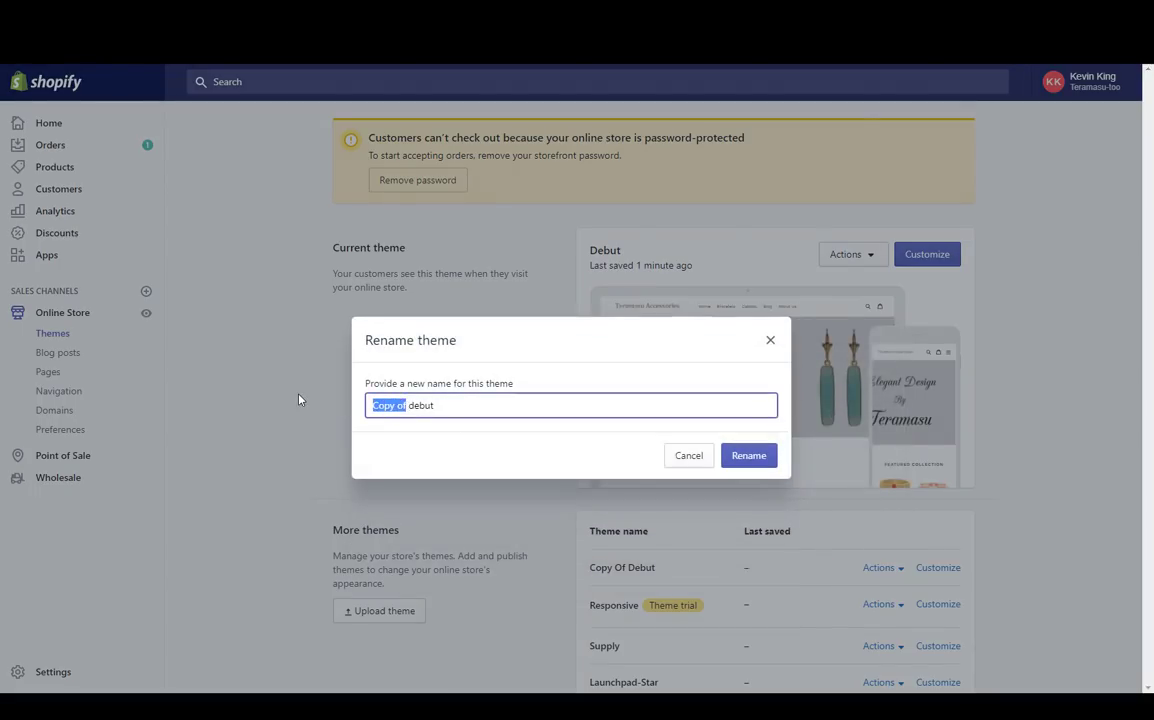
{"action": "type", "text": "backup debut 3-"}
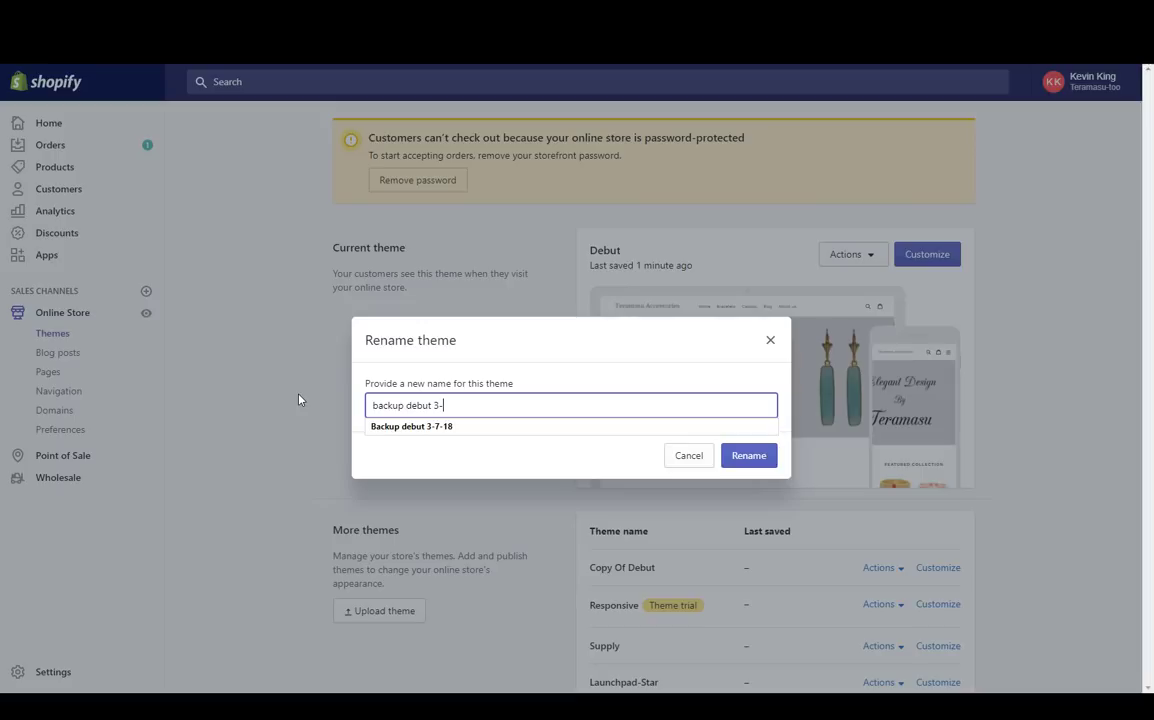
{"action": "type", "text": "7-18"}
{"action": "left_click", "coordinate": [392, 427]}
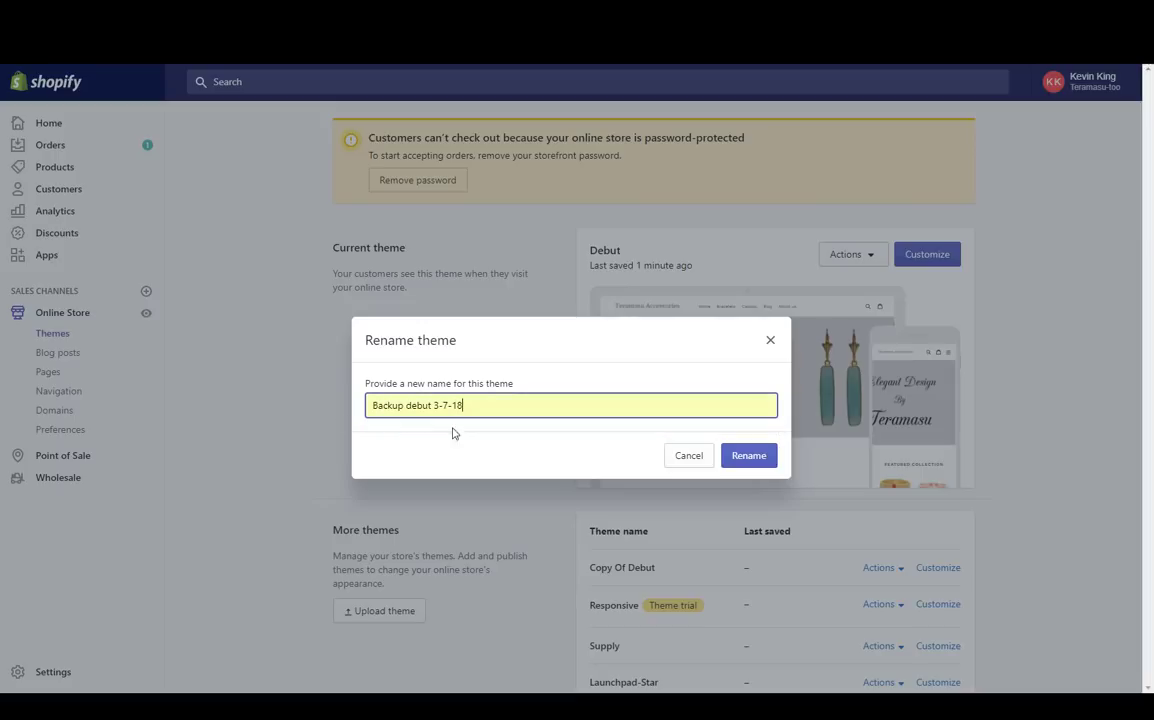
{"action": "left_click", "coordinate": [741, 466]}
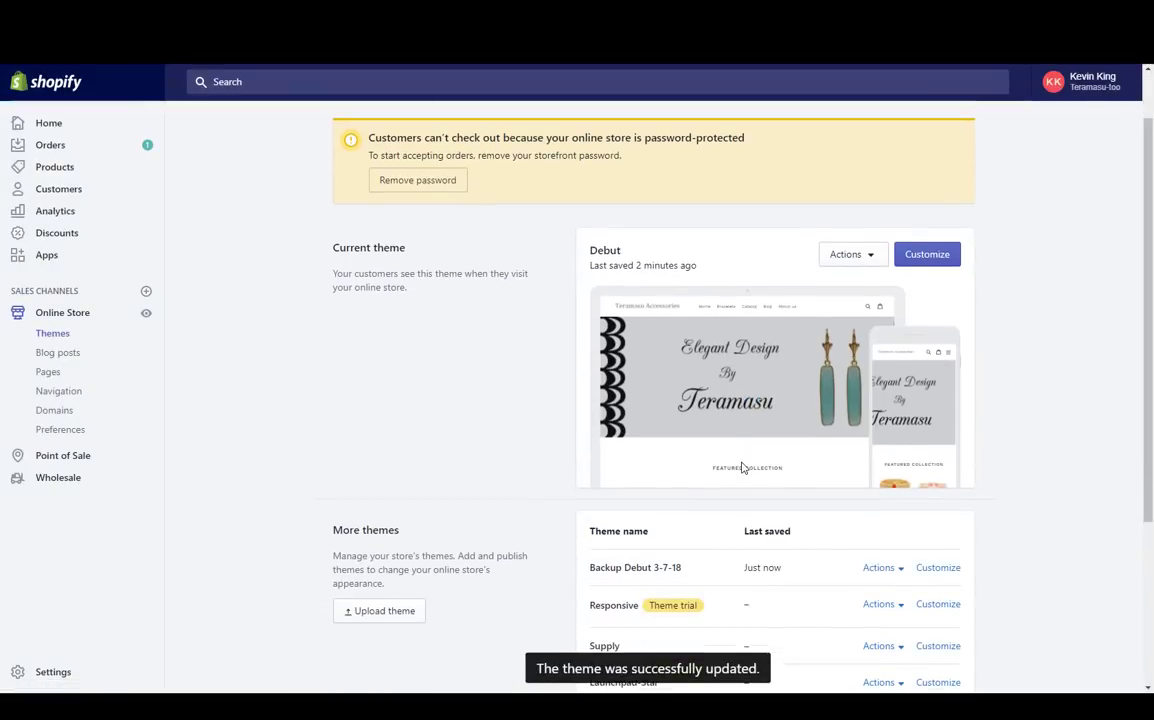
Step: Open the code editor for the current Debut theme and look over its layout and template files
{"action": "scroll", "coordinate": [658, 565], "scroll_direction": "up", "scroll_amount": 1}
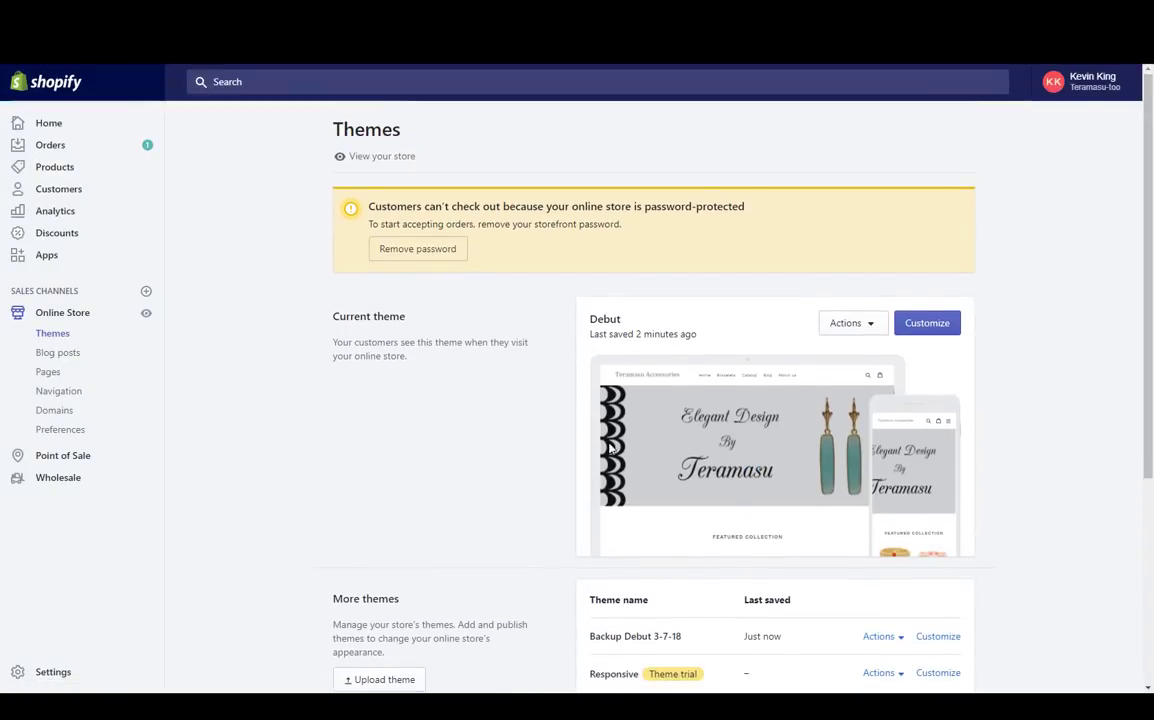
{"action": "left_click", "coordinate": [847, 326]}
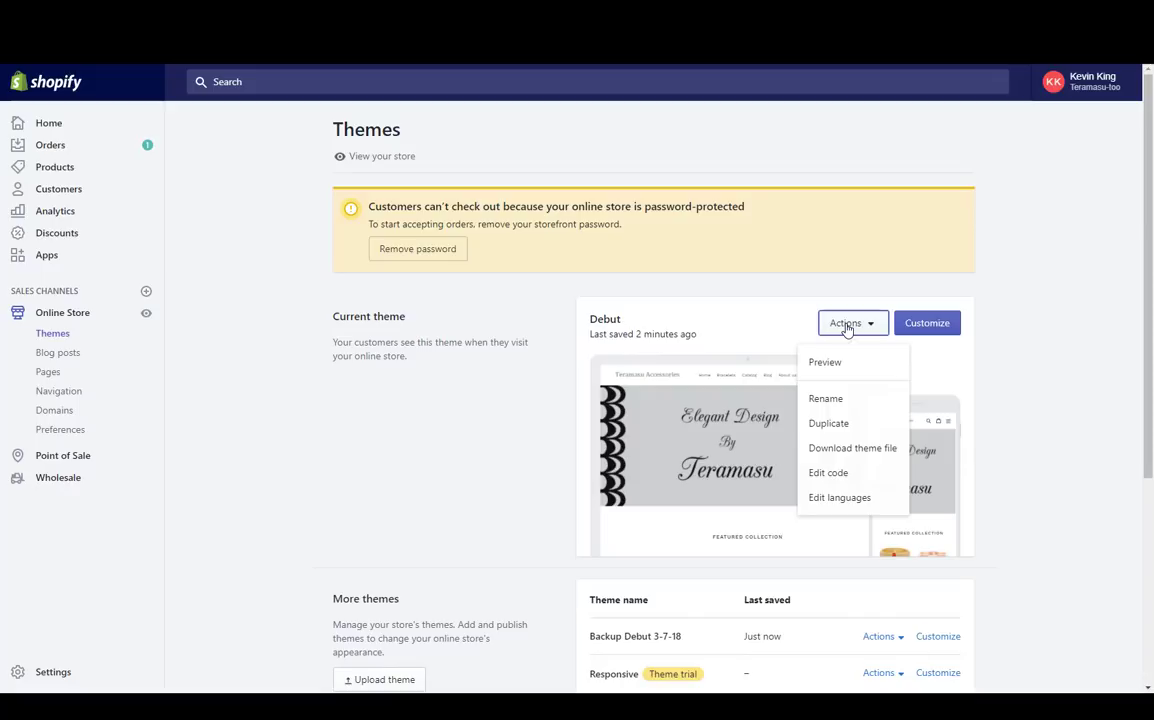
{"action": "left_click", "coordinate": [826, 473]}
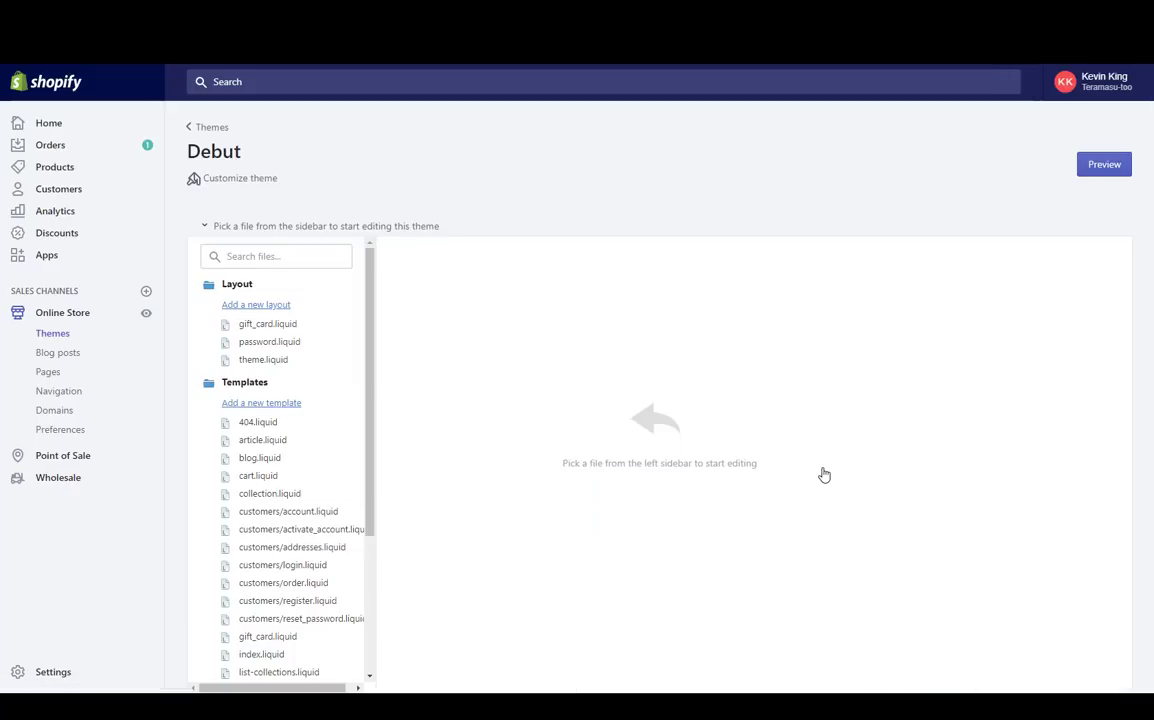
{"action": "scroll", "coordinate": [286, 425], "scroll_direction": "down", "scroll_amount": 3}
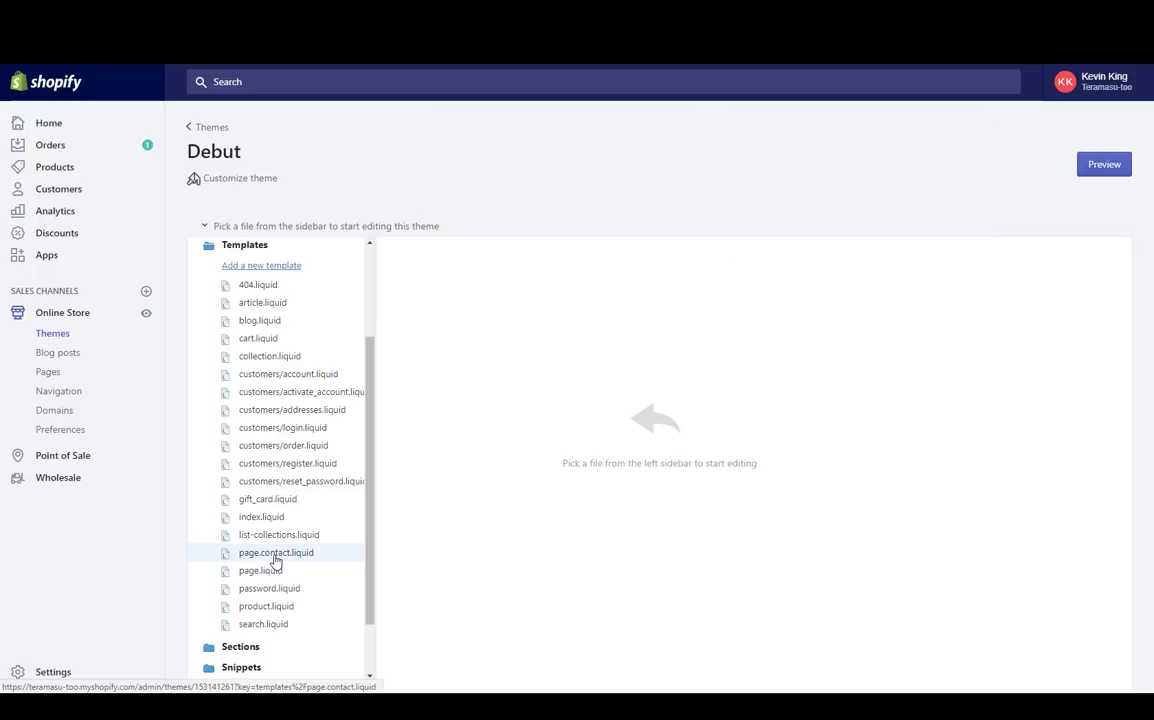
{"action": "scroll", "coordinate": [276, 540], "scroll_direction": "up", "scroll_amount": 3}
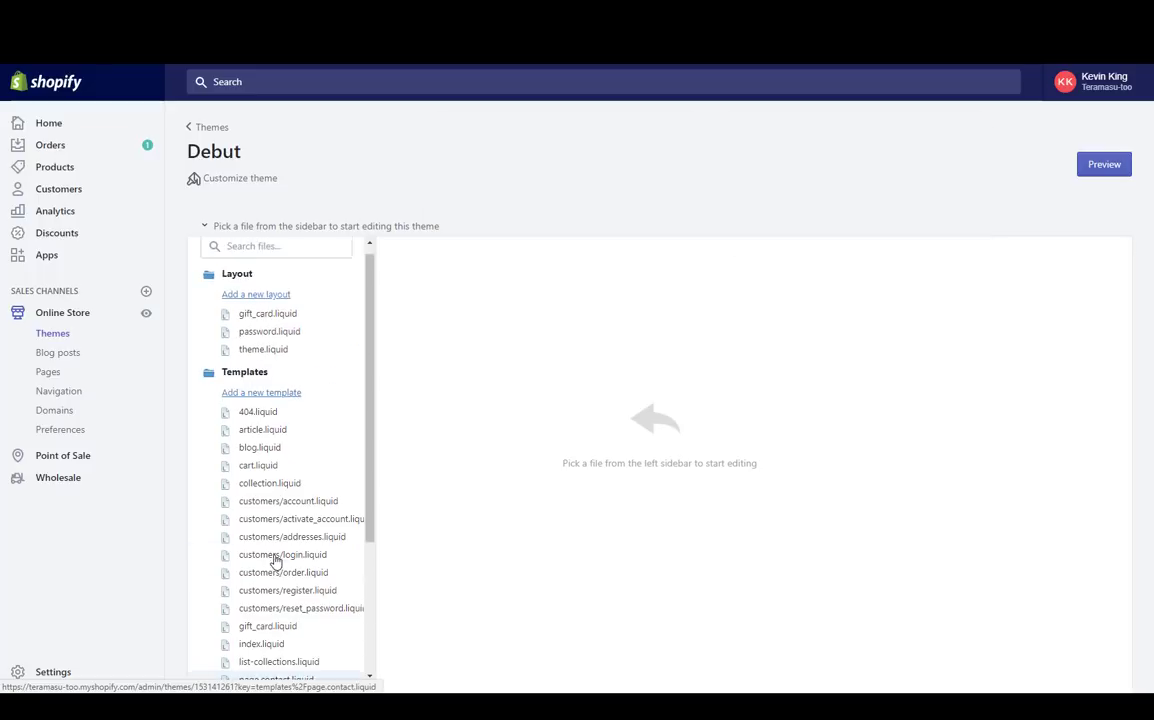
Step: Create a new page-type template named list-collections (page.list-collections.liquid)
{"action": "left_click", "coordinate": [258, 403]}
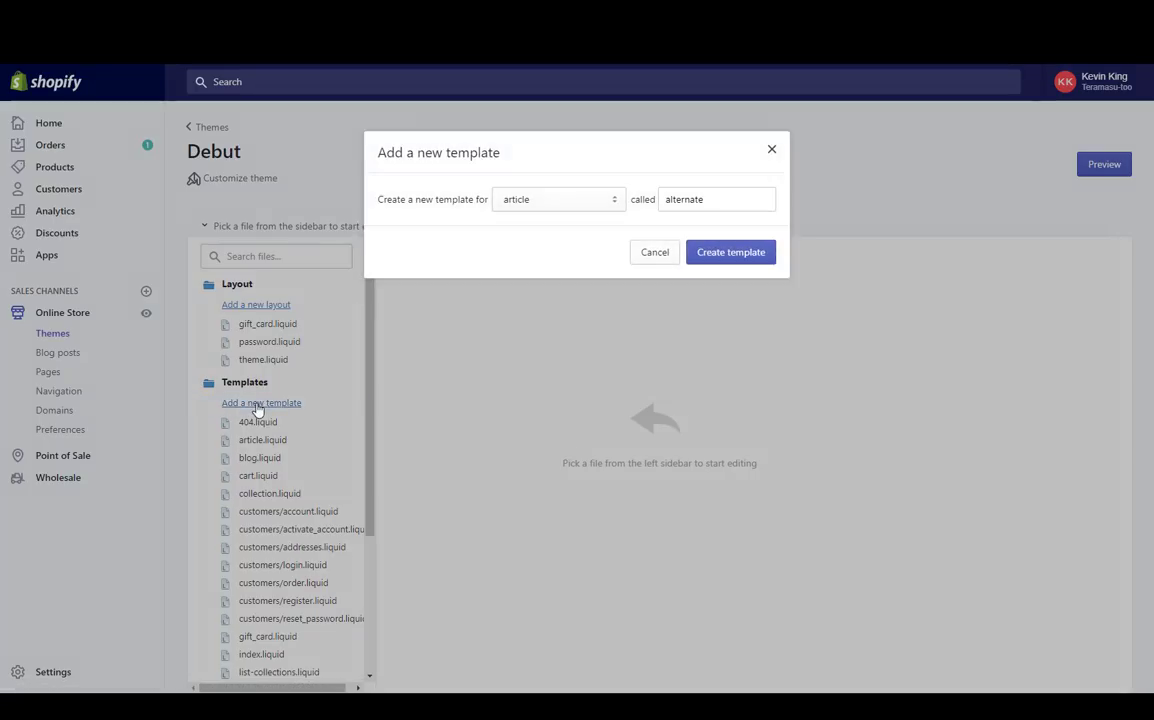
{"action": "left_click", "coordinate": [590, 210]}
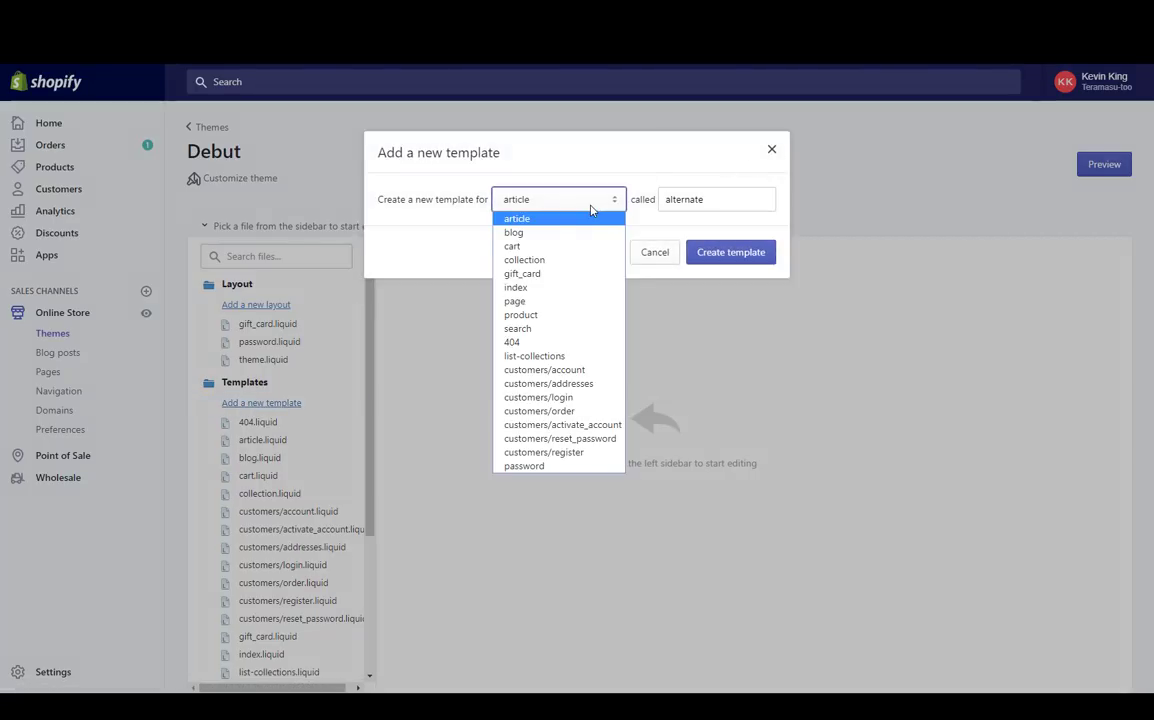
{"action": "left_click", "coordinate": [545, 301]}
{"action": "left_click", "coordinate": [709, 199]}
{"action": "double_click", "coordinate": [709, 199]}
{"action": "type", "text": "l"}
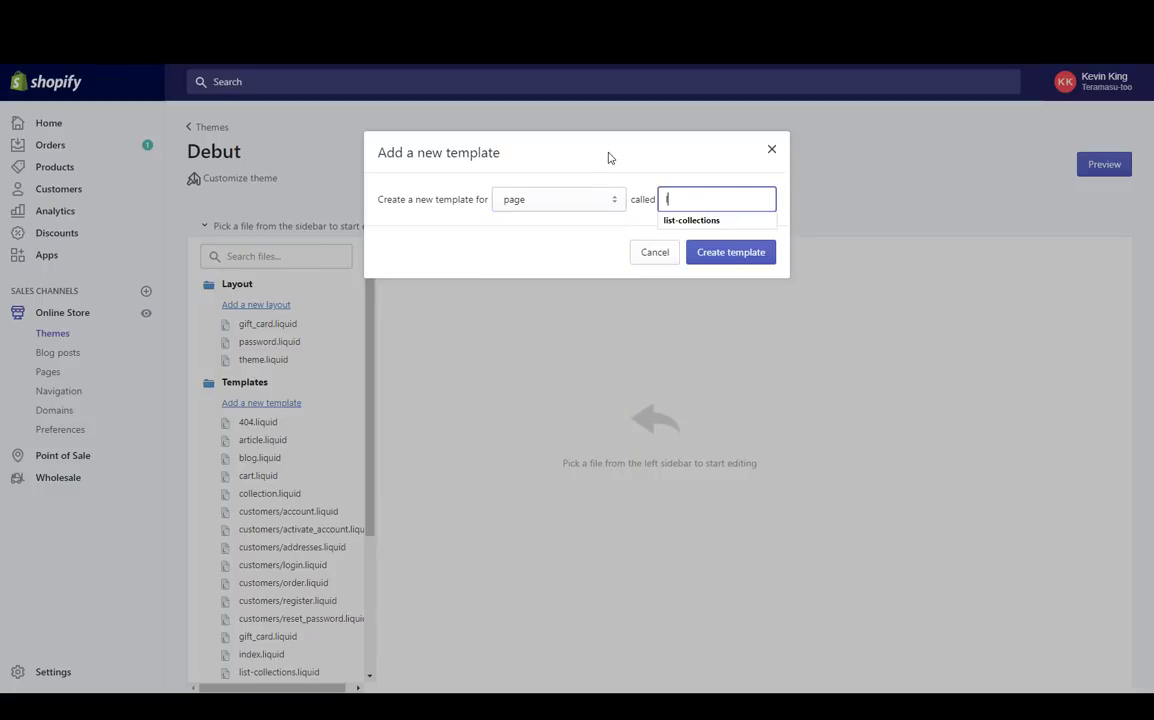
{"action": "type", "text": "ist-"}
{"action": "key", "text": "Down"}
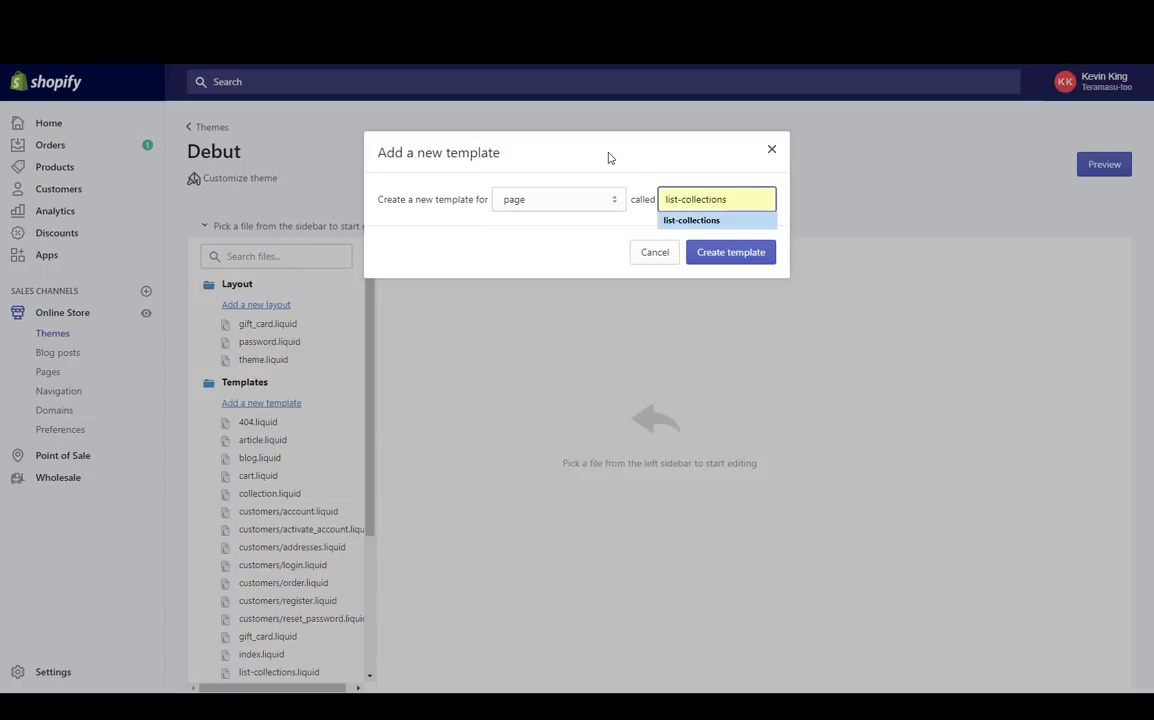
{"action": "key", "text": "Return"}
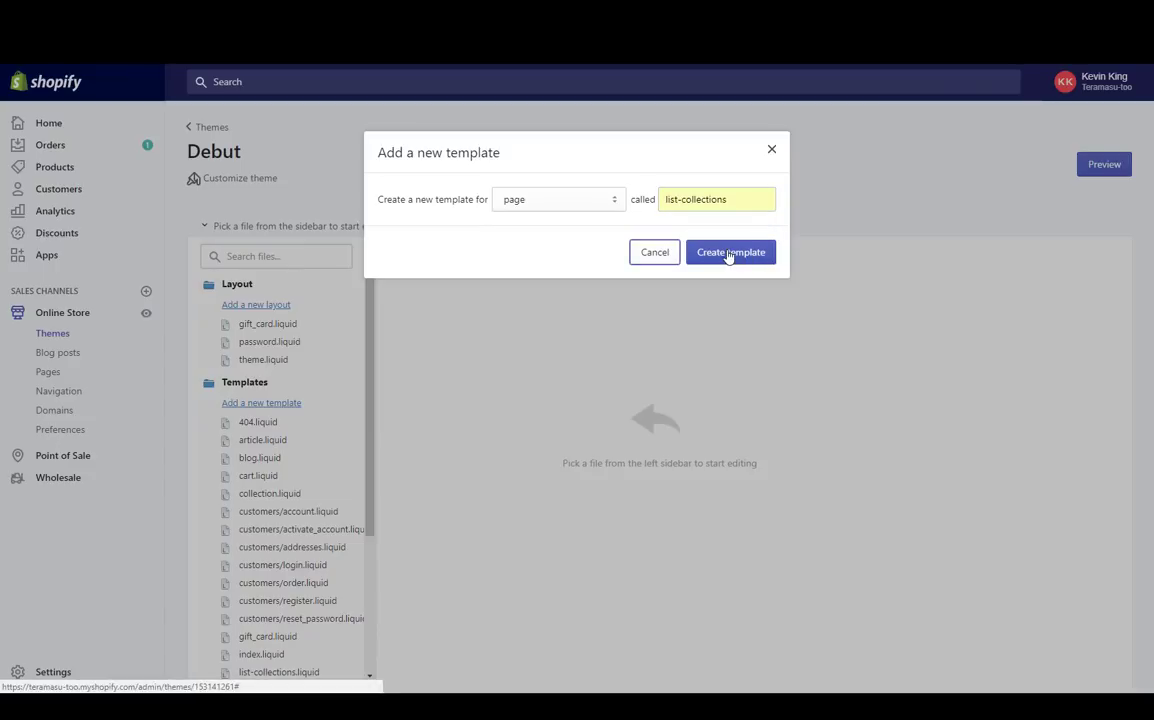
{"action": "left_click", "coordinate": [729, 253]}
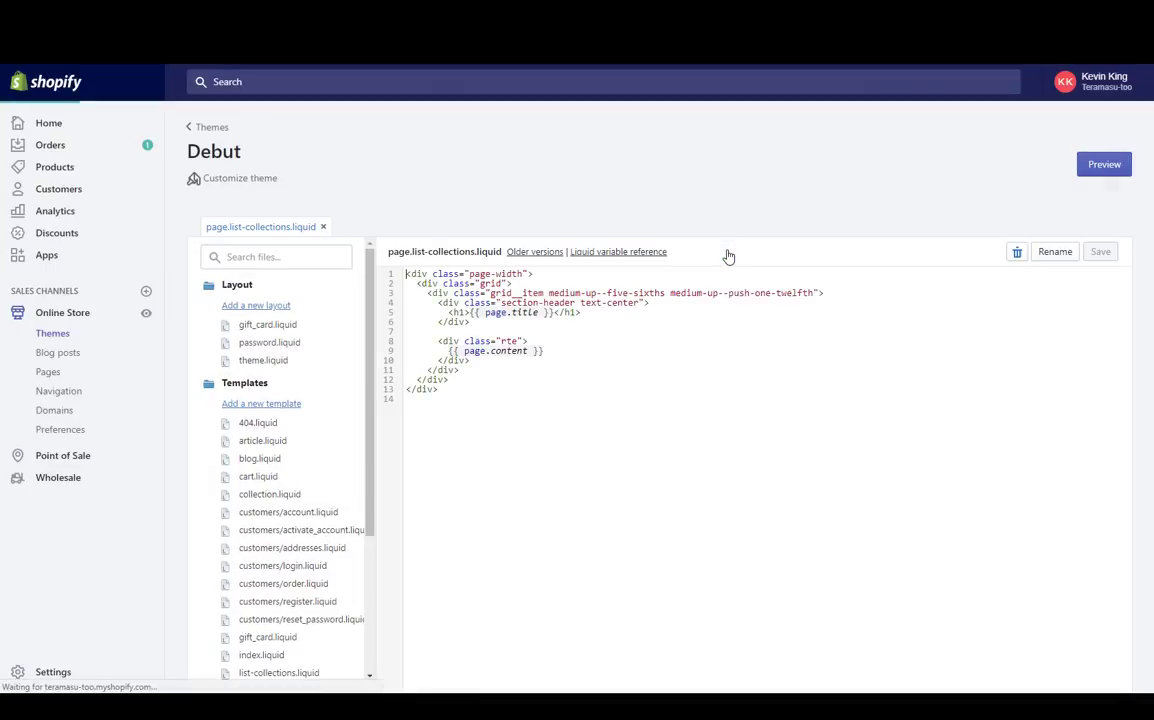
Step: Replace the template's starter code with the pasted collection-listing code and save it
{"action": "left_click", "coordinate": [406, 275]}
{"action": "left_click_drag", "start_coordinate": [406, 275], "coordinate": [466, 399]}
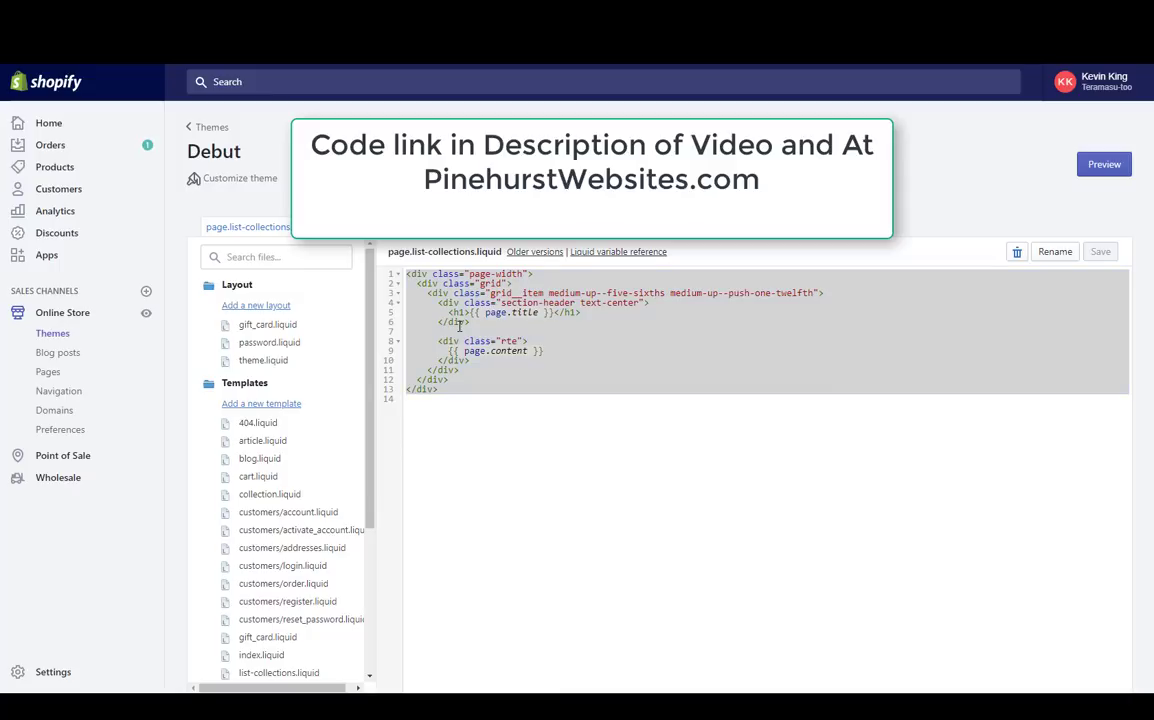
{"action": "right_click", "coordinate": [460, 325]}
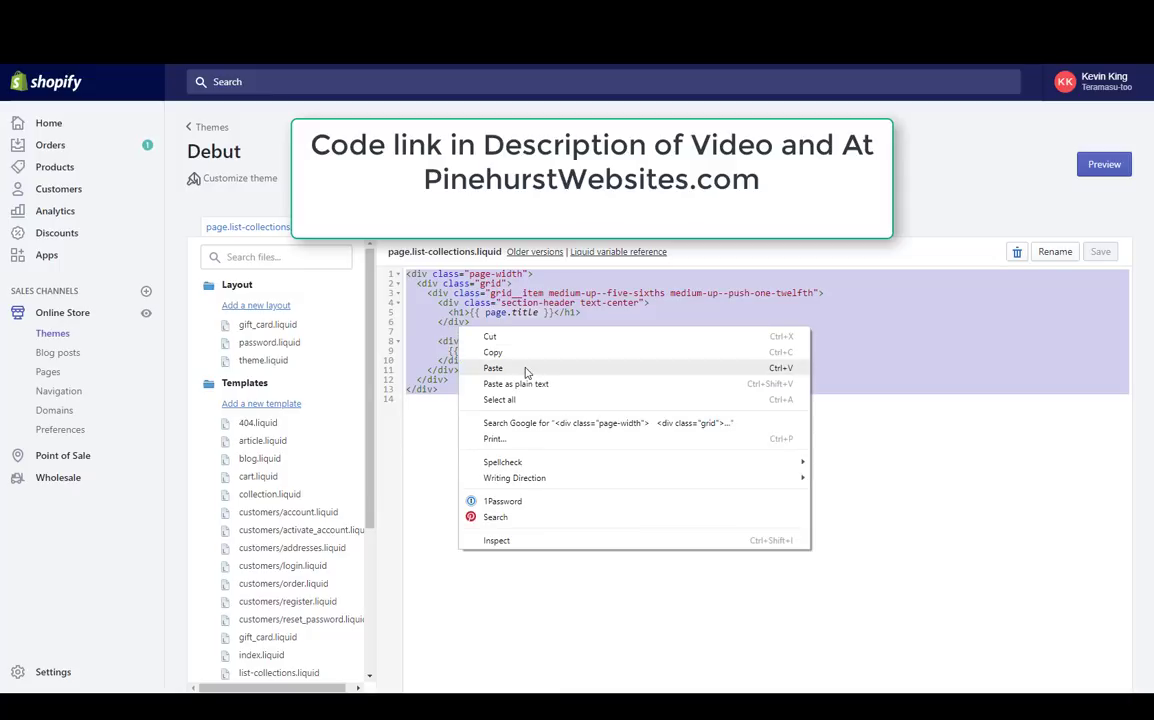
{"action": "left_click", "coordinate": [494, 368]}
{"action": "scroll", "coordinate": [525, 373], "scroll_direction": "down", "scroll_amount": 2}
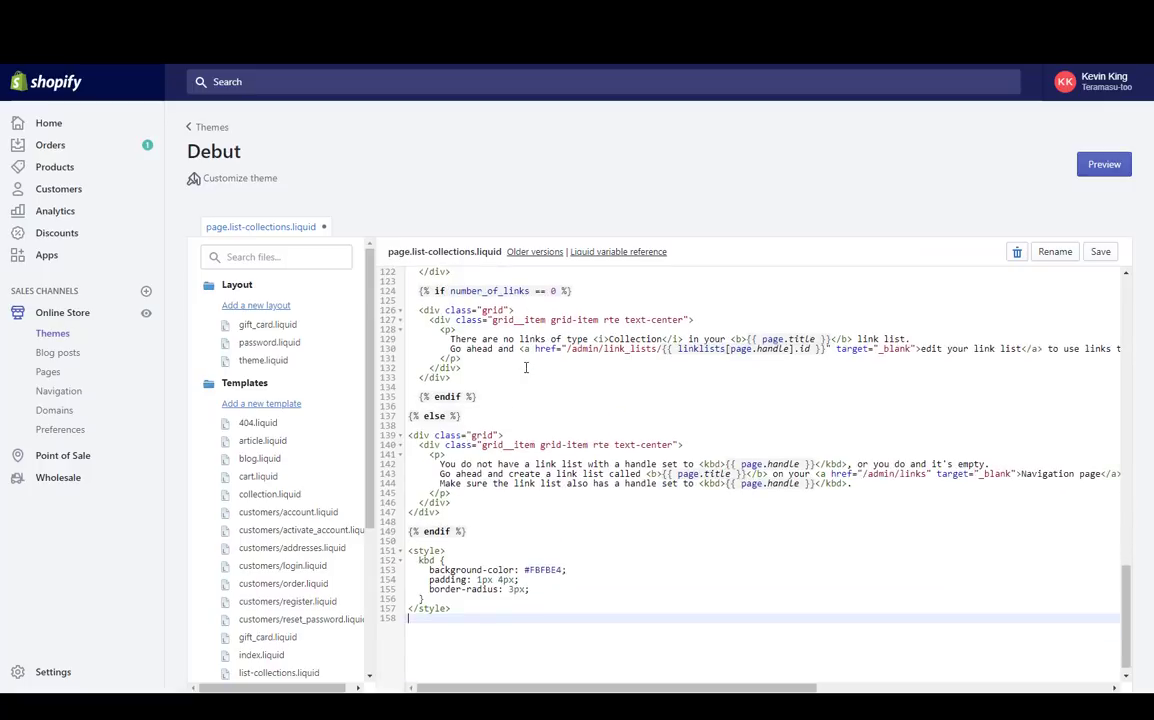
{"action": "scroll", "coordinate": [525, 370], "scroll_direction": "up", "scroll_amount": 10}
{"action": "scroll", "coordinate": [525, 369], "scroll_direction": "up", "scroll_amount": 10}
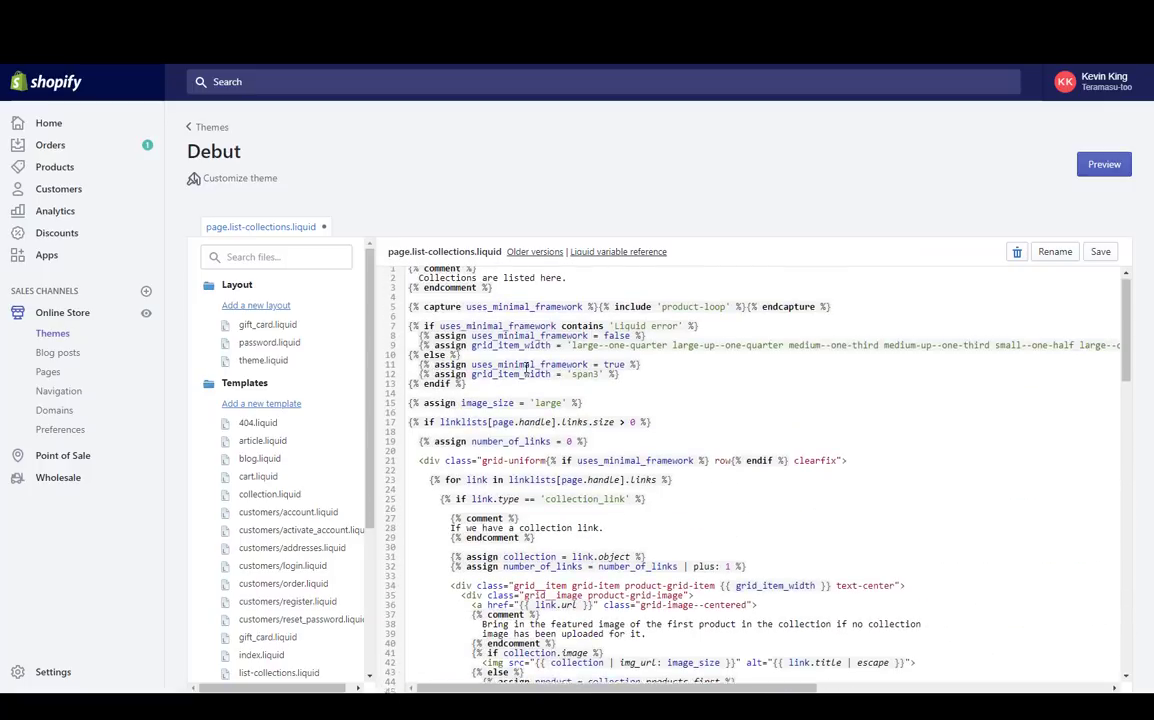
{"action": "left_click", "coordinate": [1101, 253]}
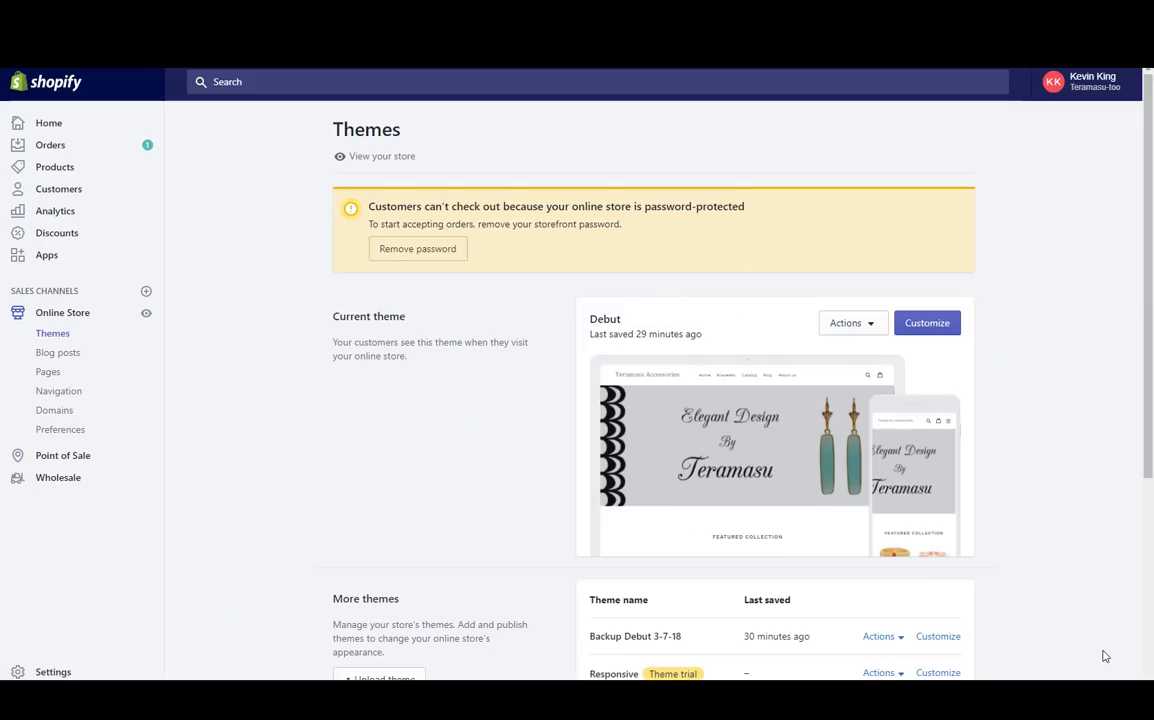
Step: Add a new page titled Jewelry using the page.list-collections template and save it
{"action": "left_click", "coordinate": [43, 374]}
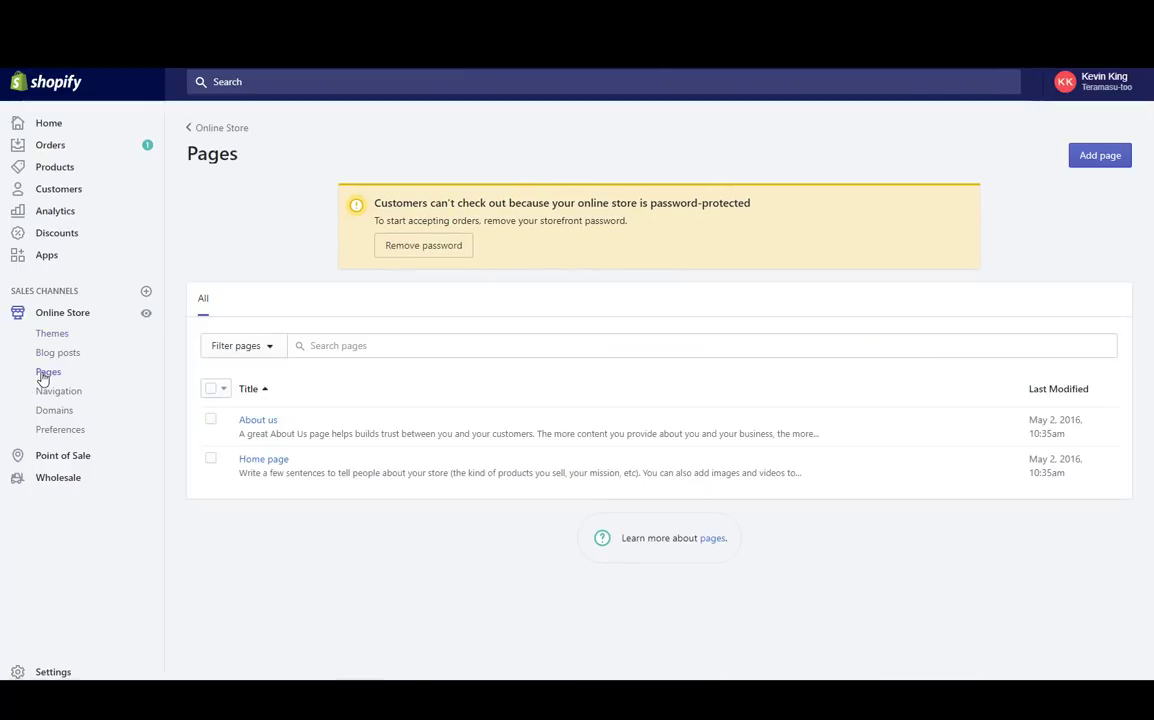
{"action": "left_click", "coordinate": [1090, 156]}
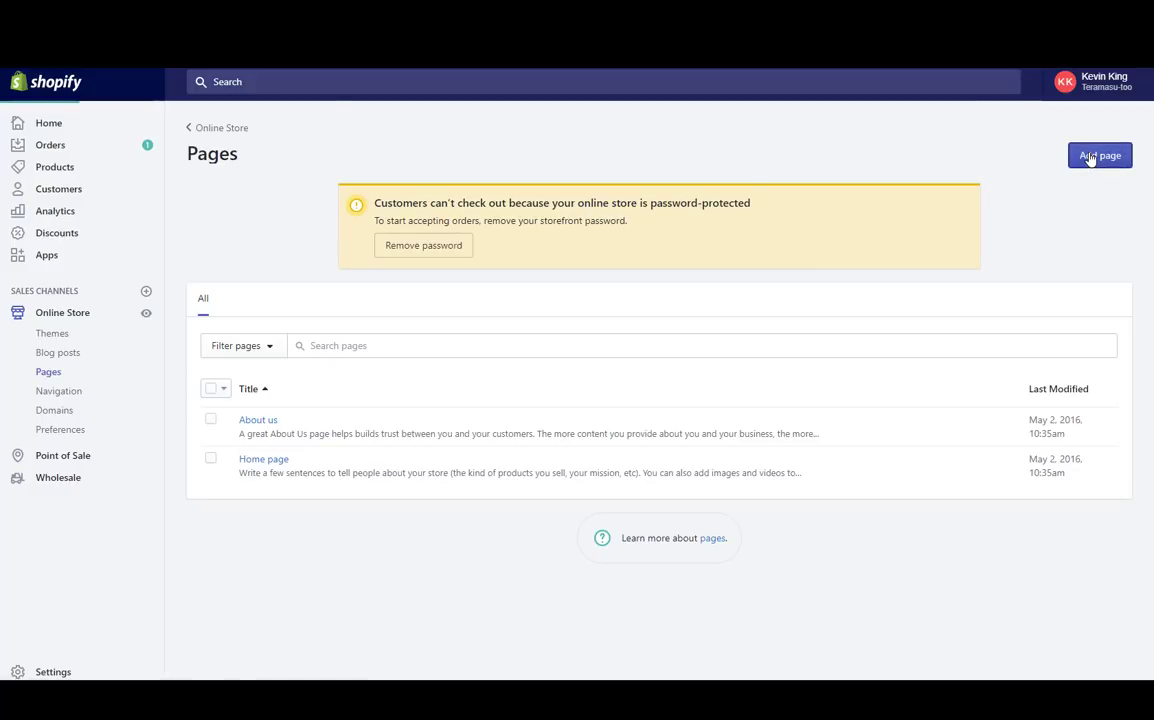
{"action": "left_click", "coordinate": [394, 250]}
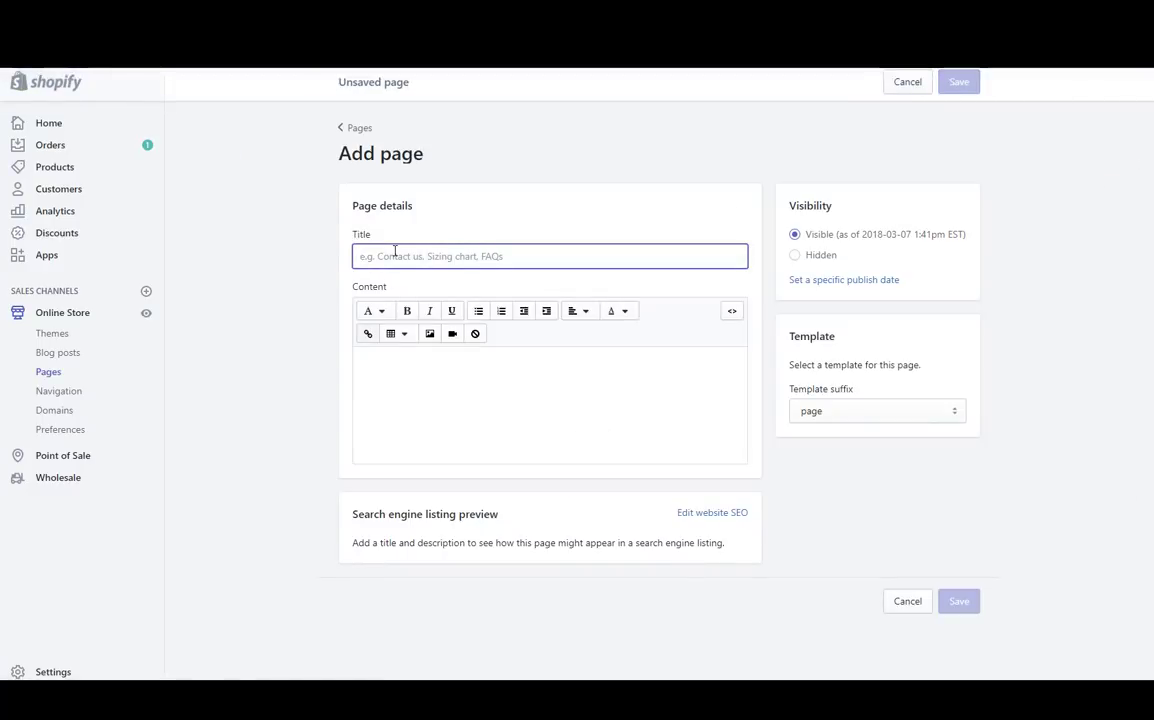
{"action": "type", "text": "Aewelry"}
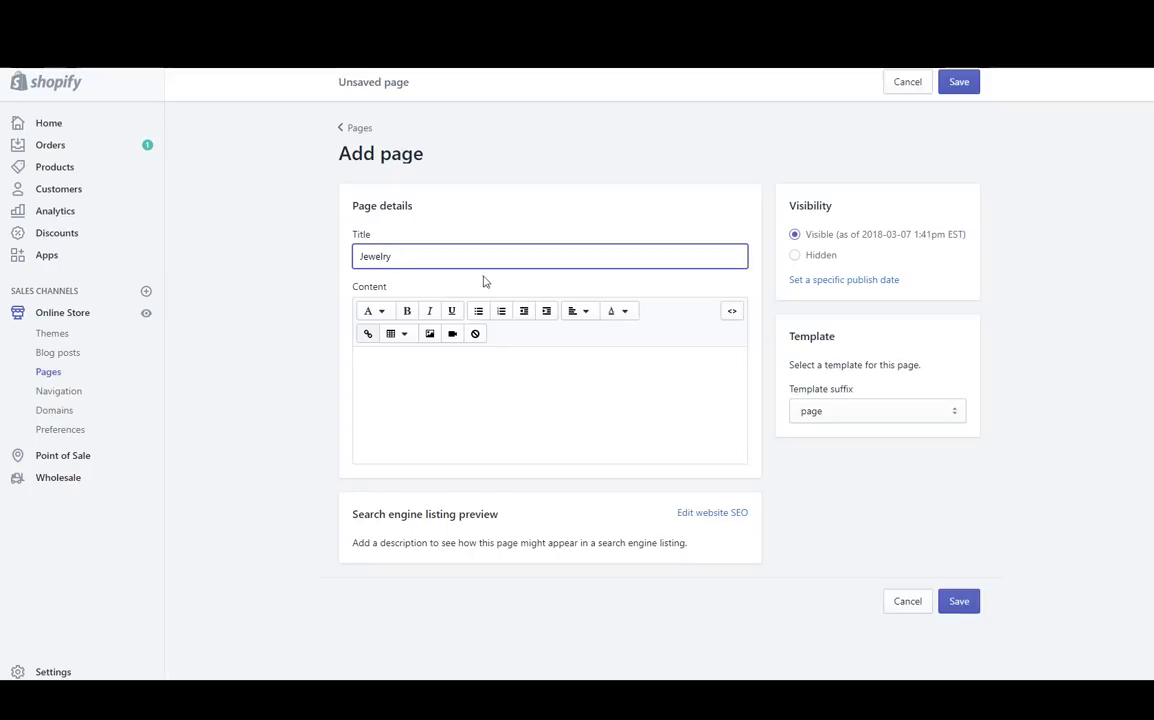
{"action": "left_click", "coordinate": [888, 413]}
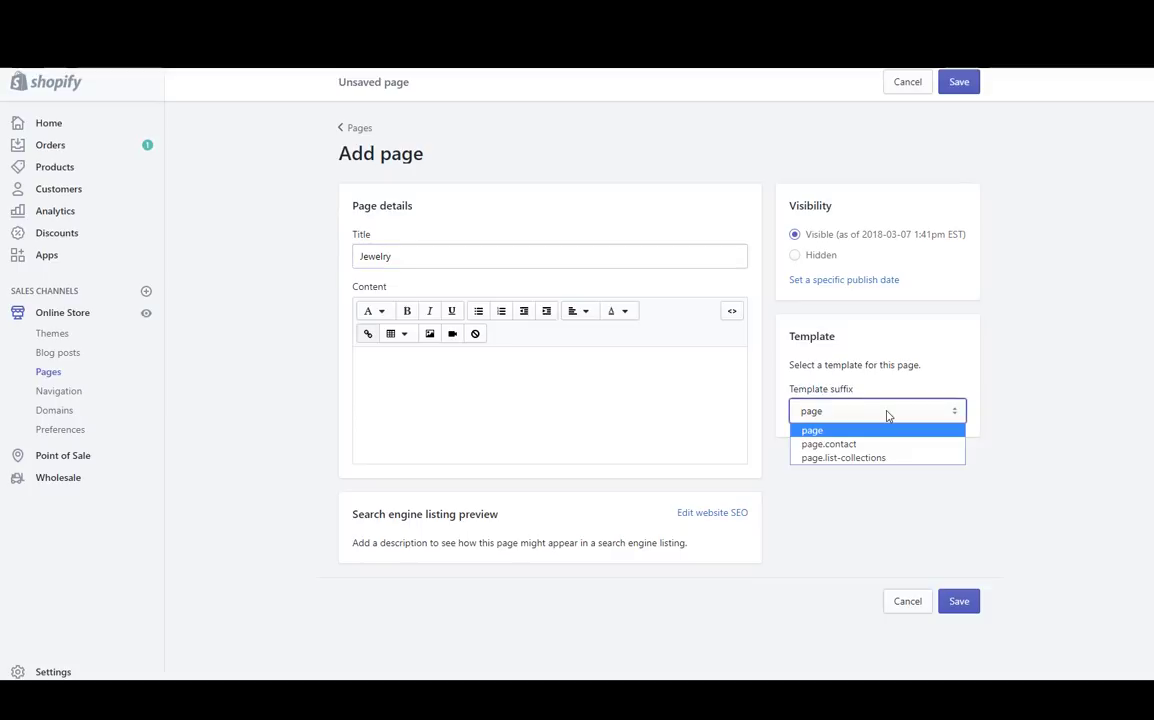
{"action": "left_click", "coordinate": [879, 462]}
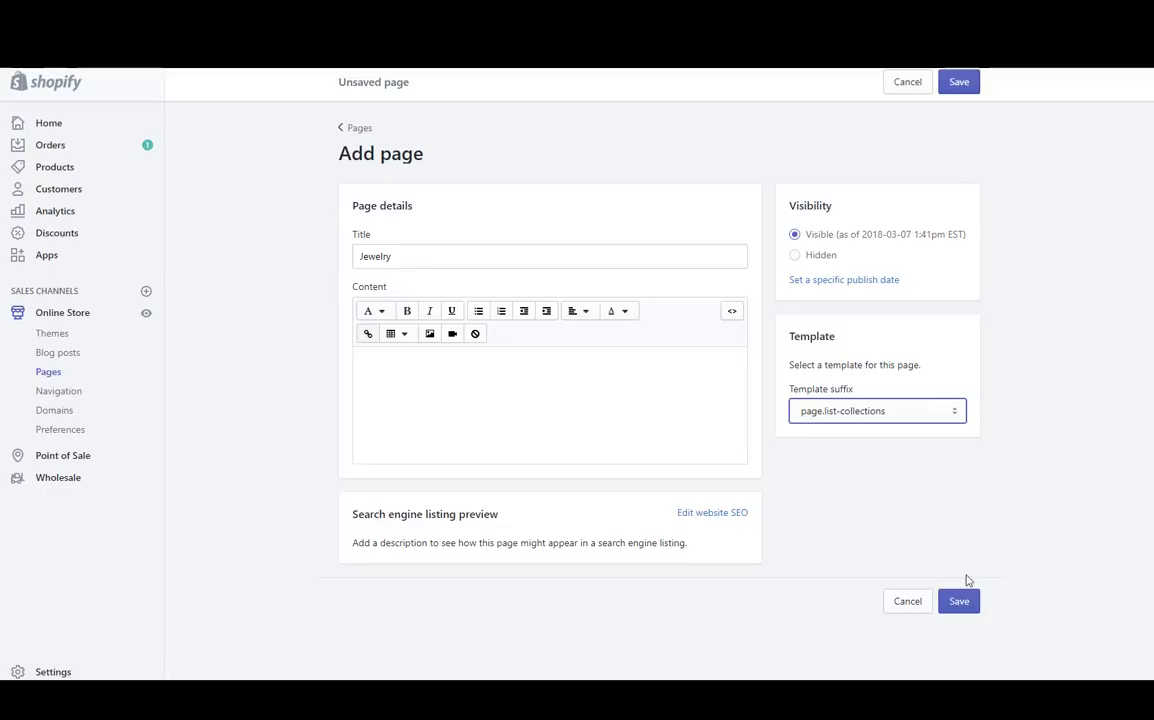
{"action": "left_click", "coordinate": [957, 604]}
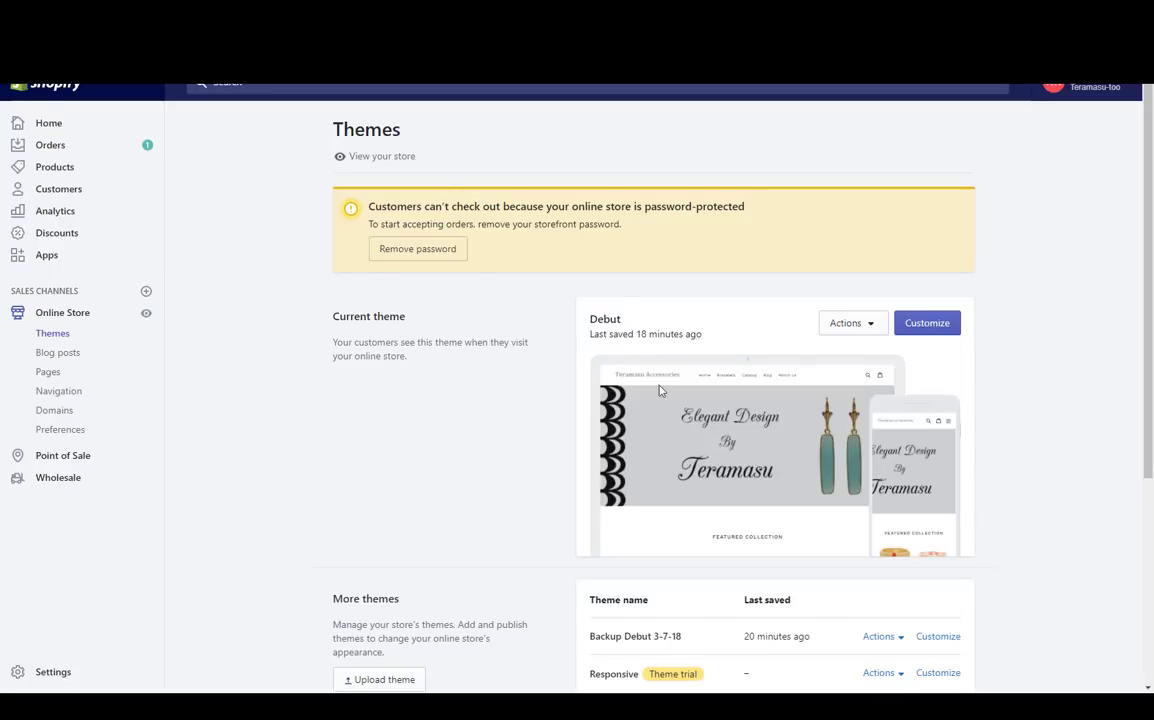
Step: Add a new navigation menu titled Jewelry and save it with no items yet
{"action": "left_click", "coordinate": [46, 398]}
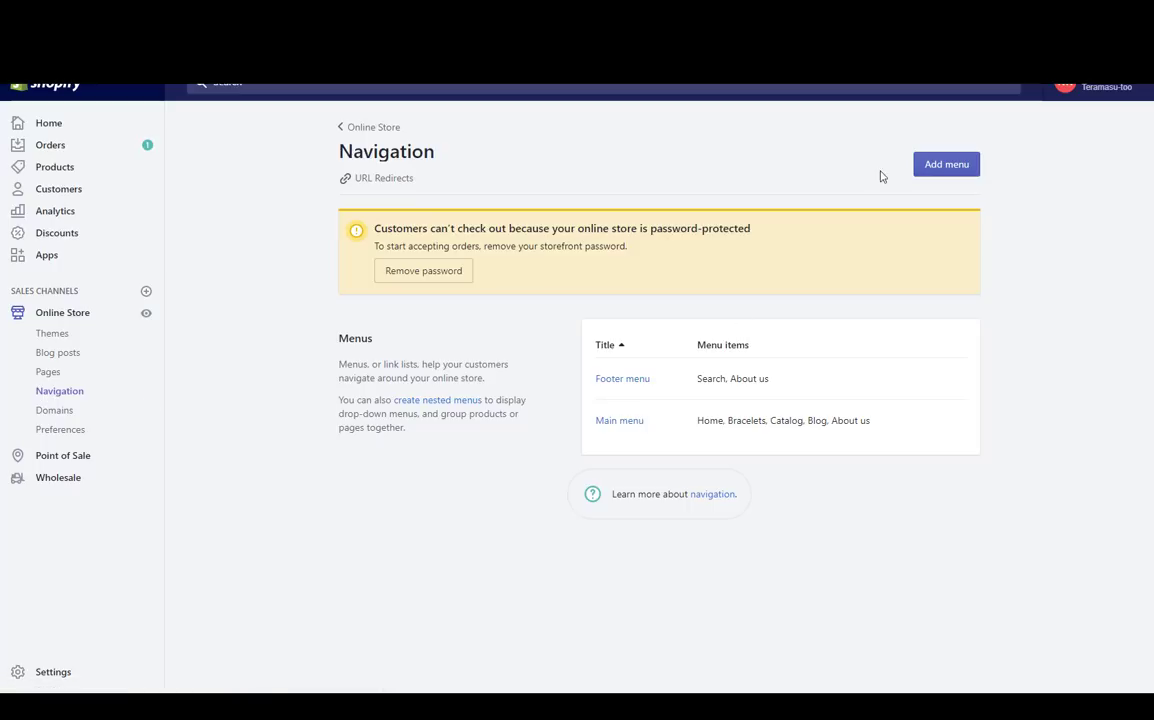
{"action": "left_click", "coordinate": [946, 165]}
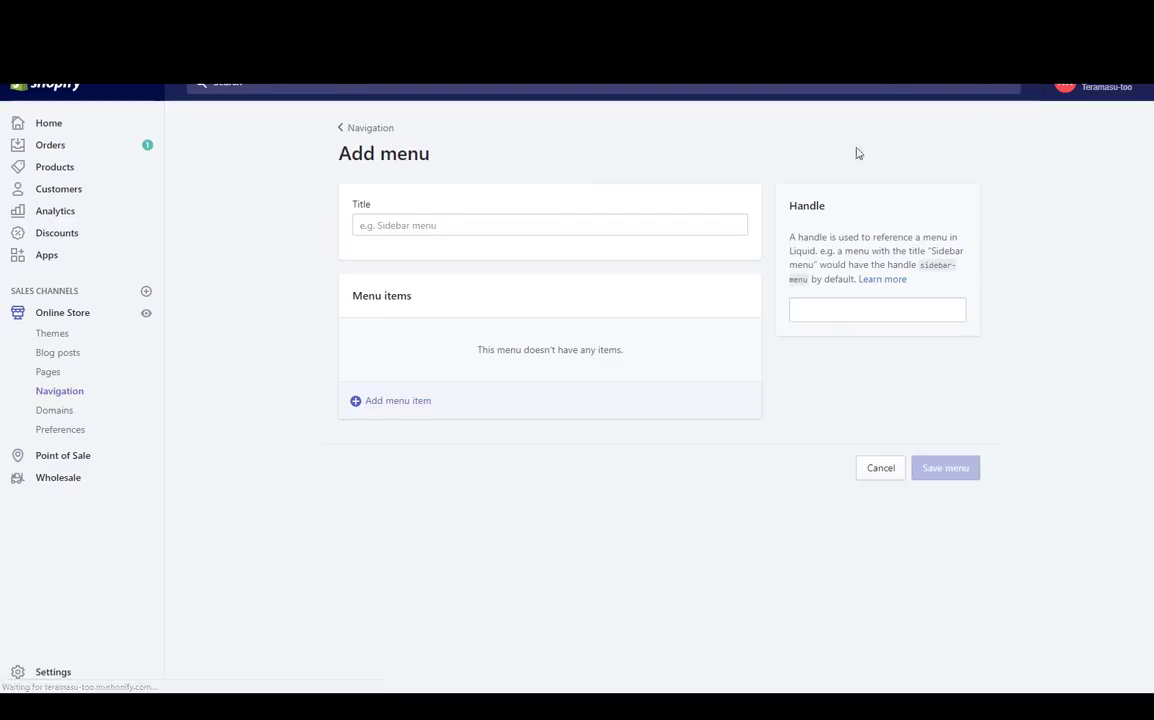
{"action": "left_click", "coordinate": [424, 225]}
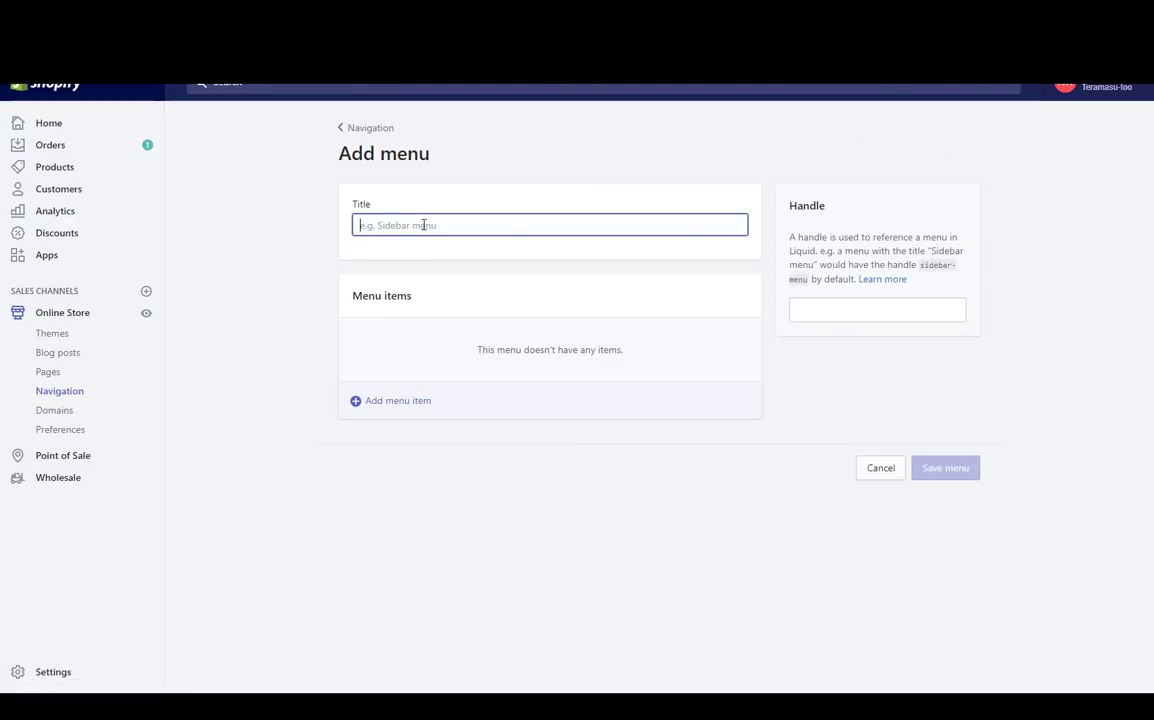
{"action": "type", "text": "Jewelry"}
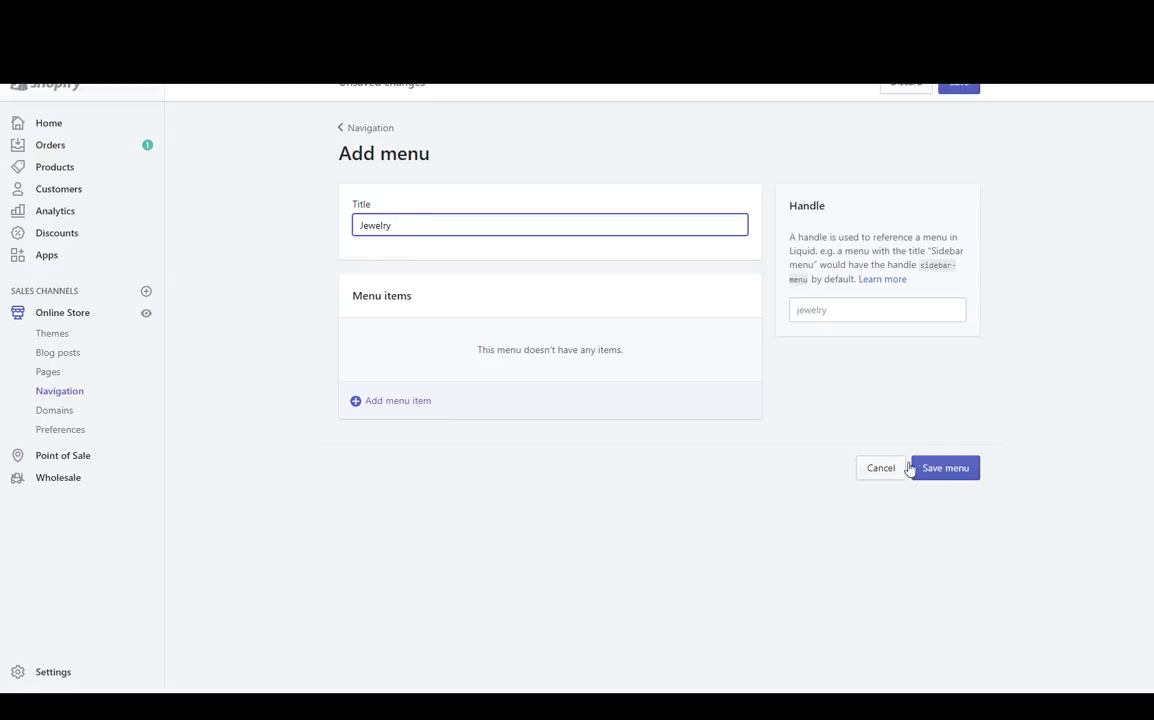
{"action": "left_click", "coordinate": [947, 472]}
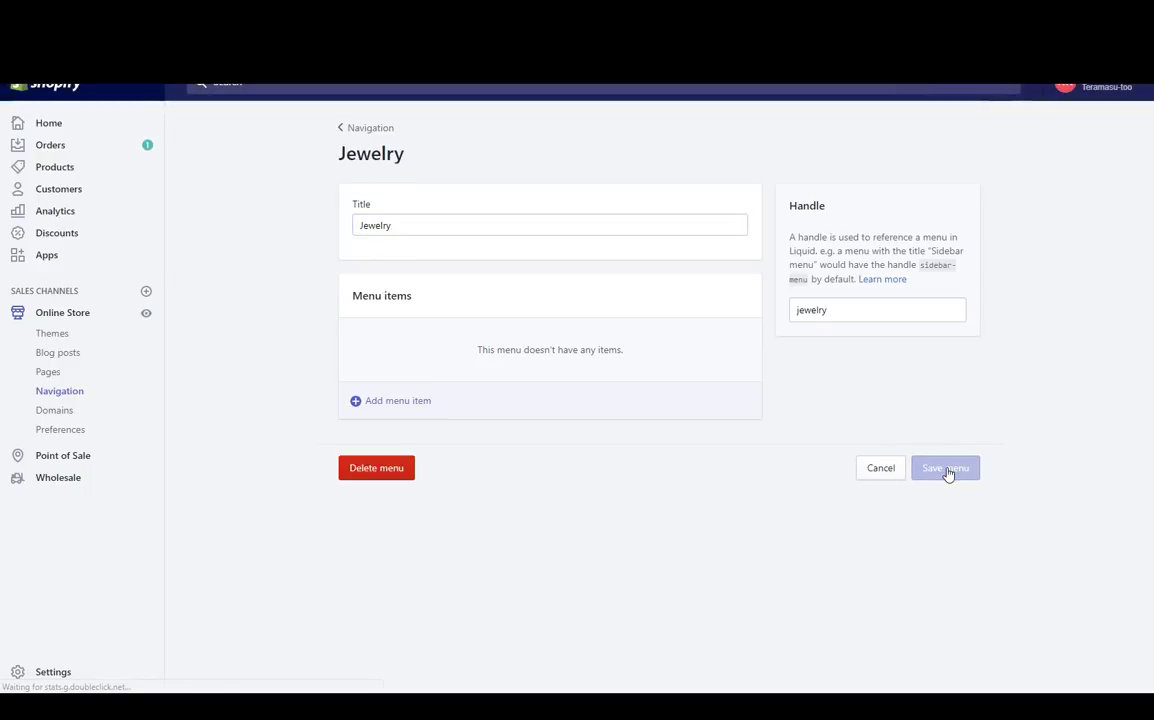
Step: Add a Necklace menu item linked to the Necklace collection
{"action": "left_click", "coordinate": [385, 402]}
{"action": "left_click", "coordinate": [428, 380]}
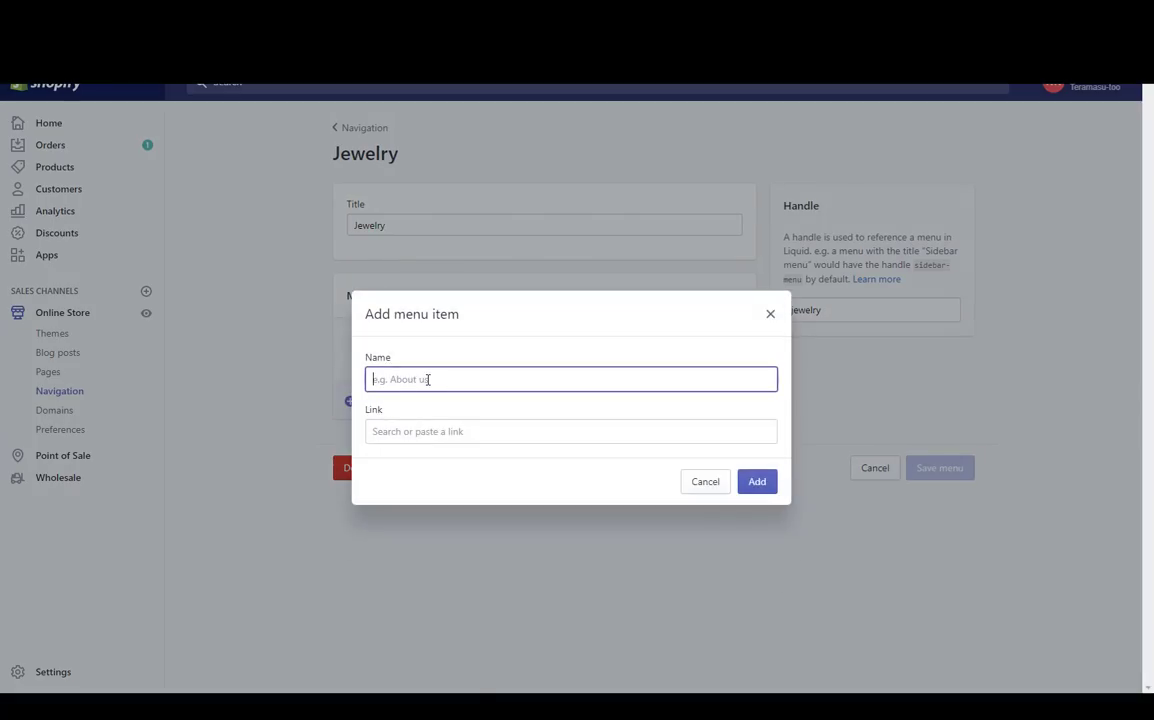
{"action": "type", "text": "Nec"}
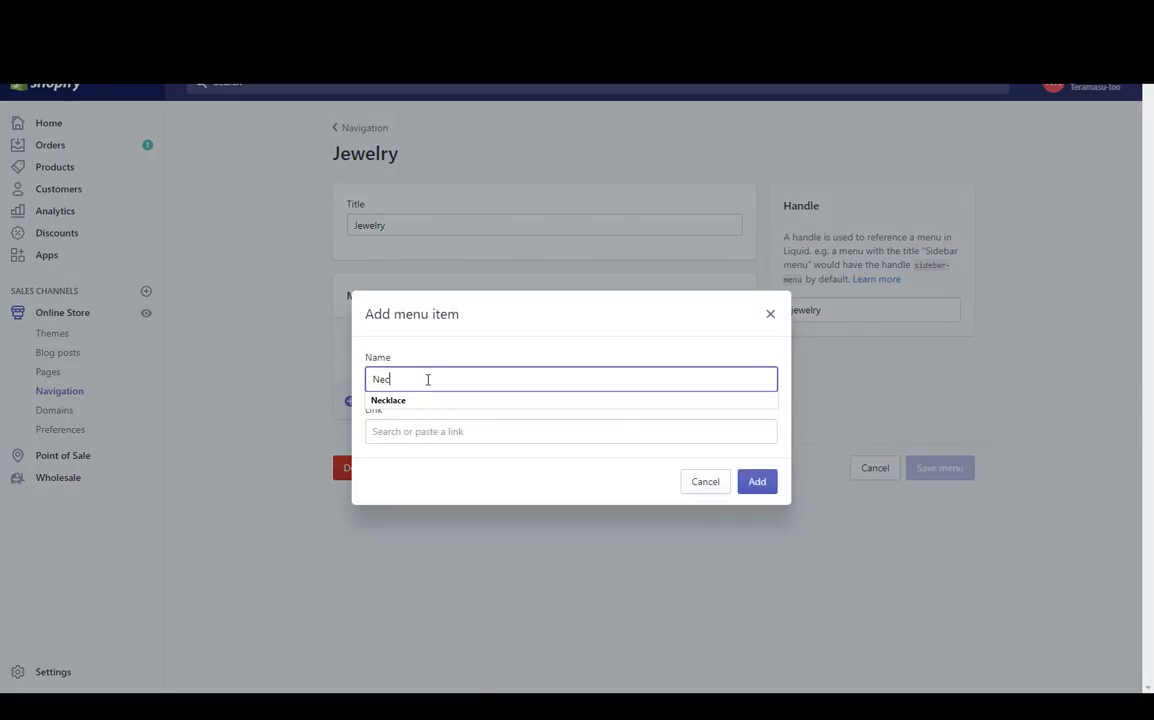
{"action": "key", "text": "Down"}
{"action": "key", "text": "Return"}
{"action": "key", "text": "Tab"}
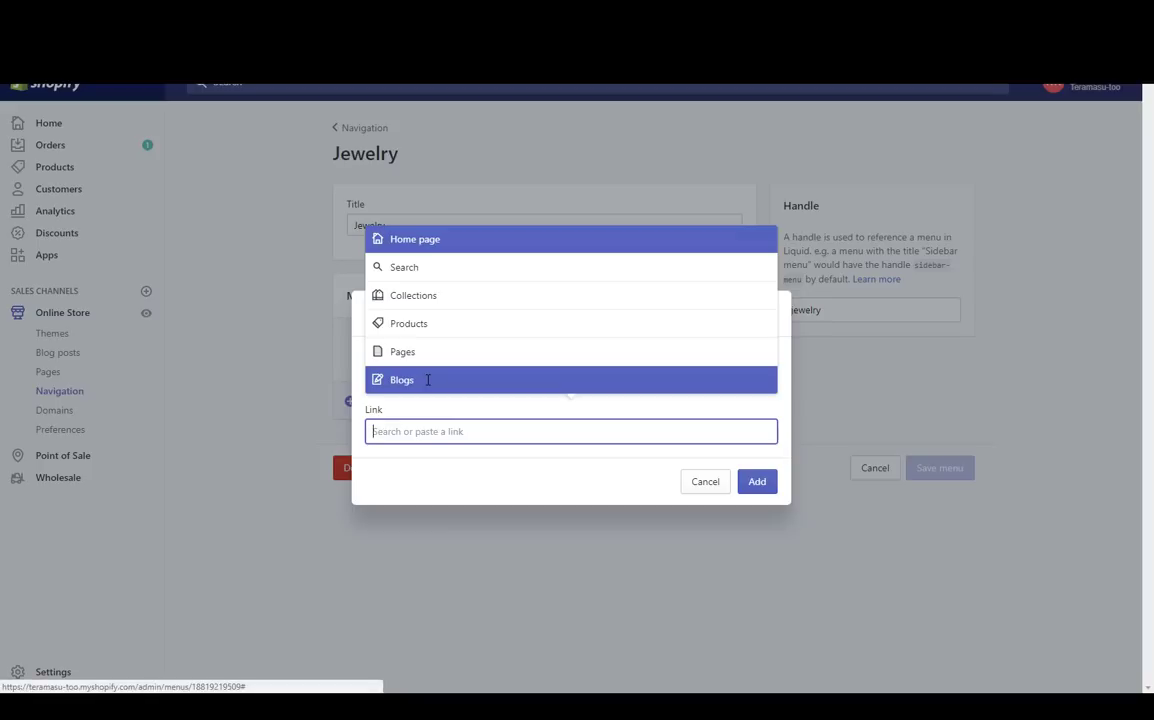
{"action": "left_click", "coordinate": [430, 296]}
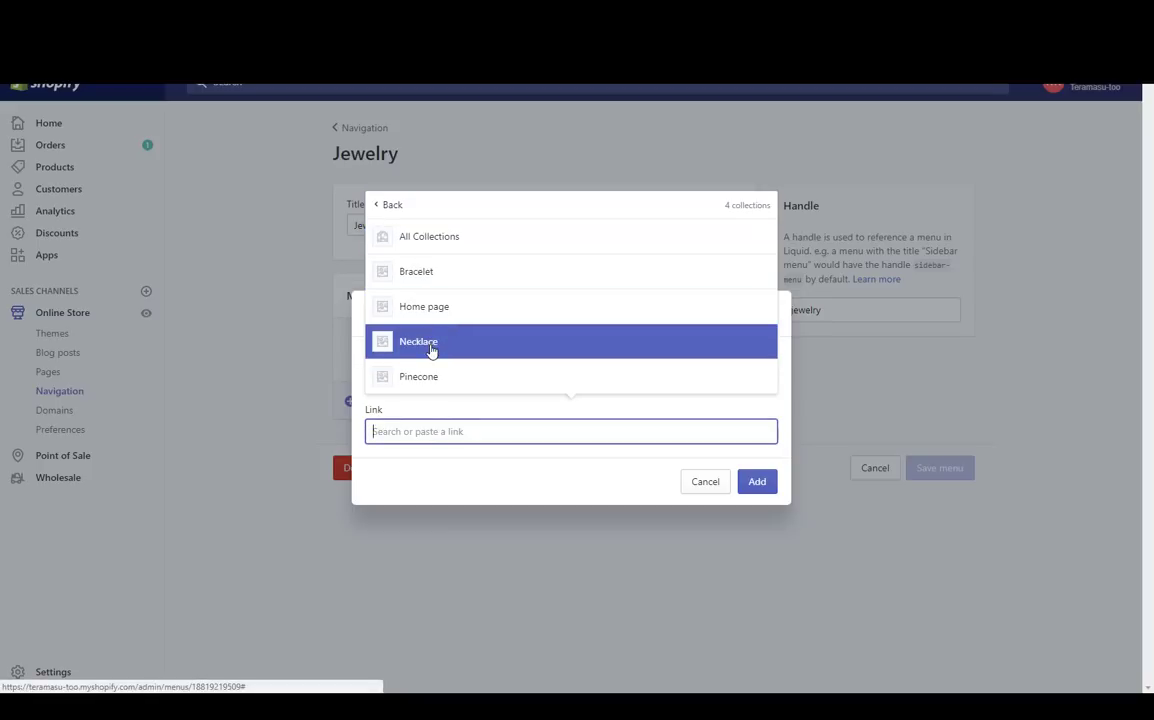
{"action": "left_click", "coordinate": [433, 345]}
{"action": "left_click", "coordinate": [758, 509]}
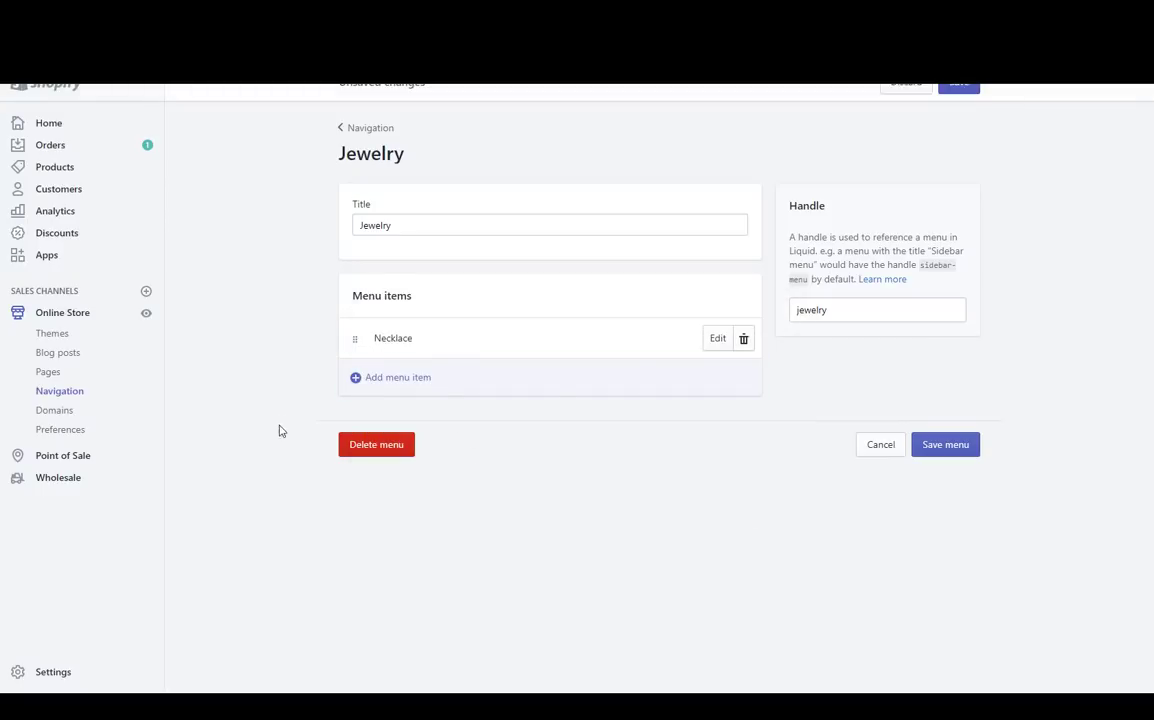
Step: Fill in a Bracelets menu item linked to the Bracelet collection
{"action": "left_click", "coordinate": [381, 384]}
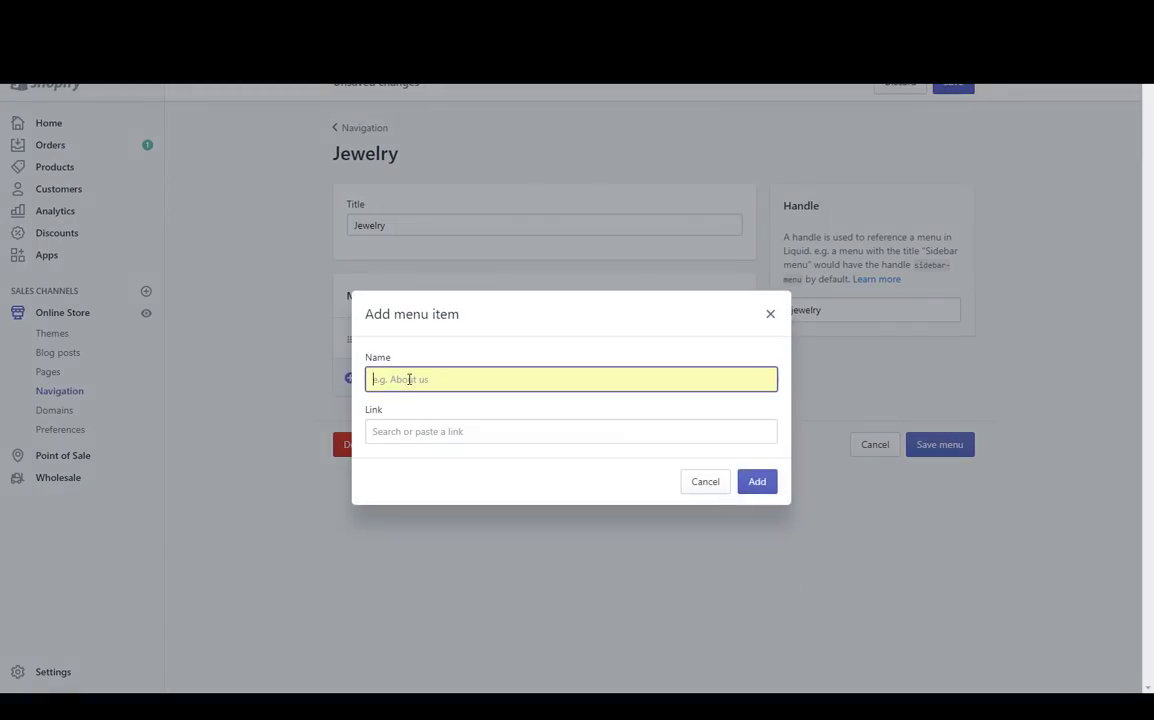
{"action": "type", "text": "B"}
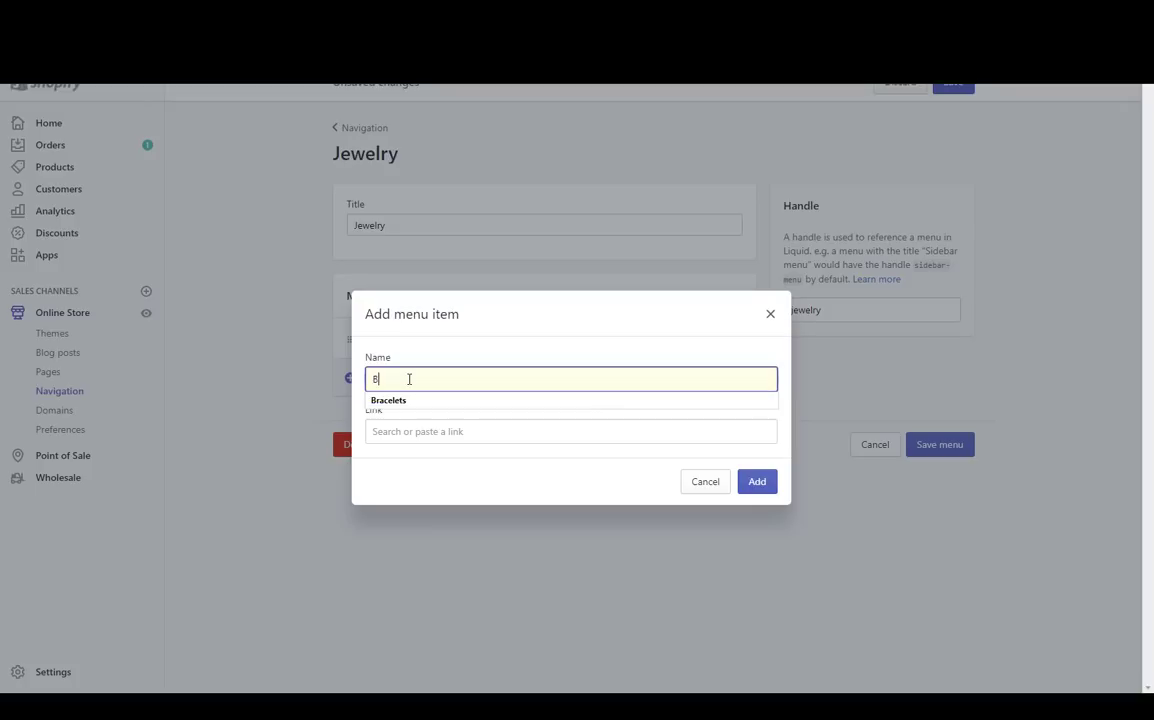
{"action": "left_click", "coordinate": [405, 402]}
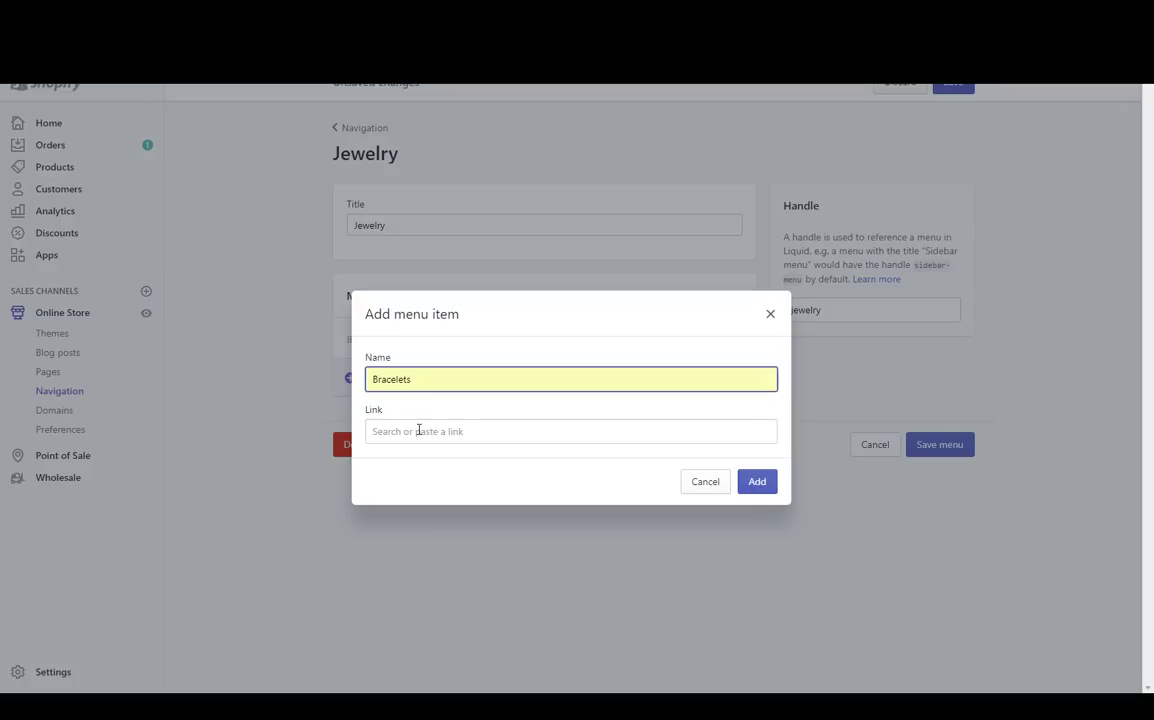
{"action": "left_click", "coordinate": [418, 430]}
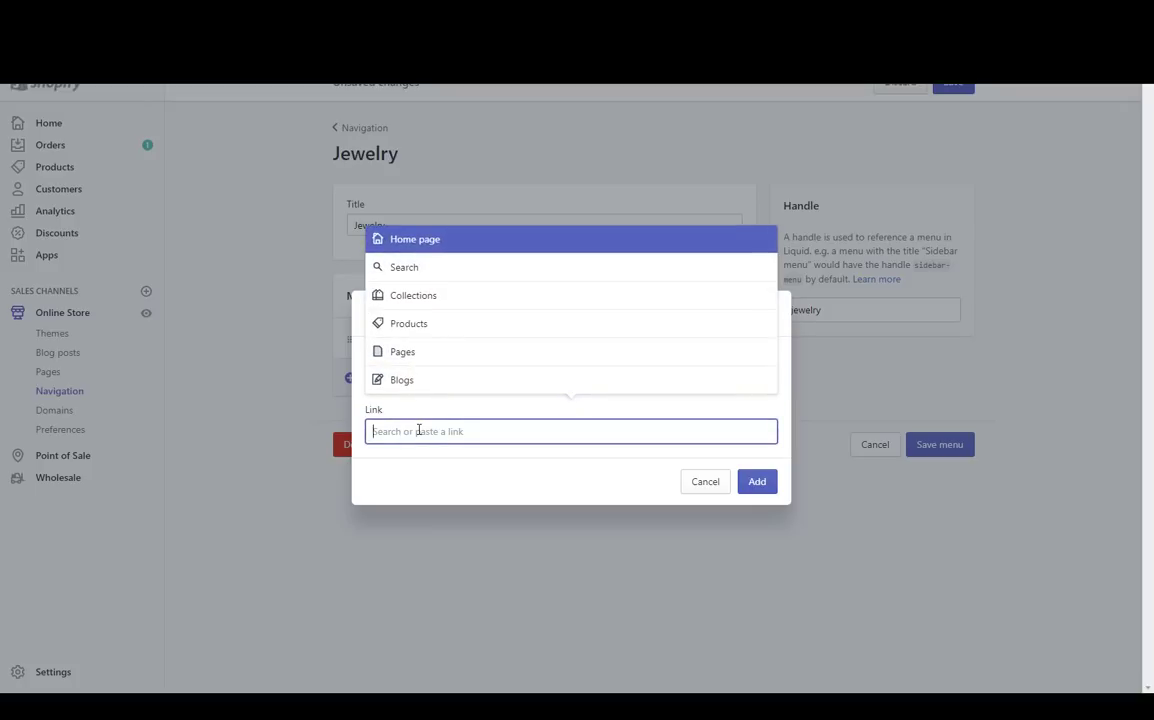
{"action": "left_click", "coordinate": [440, 297]}
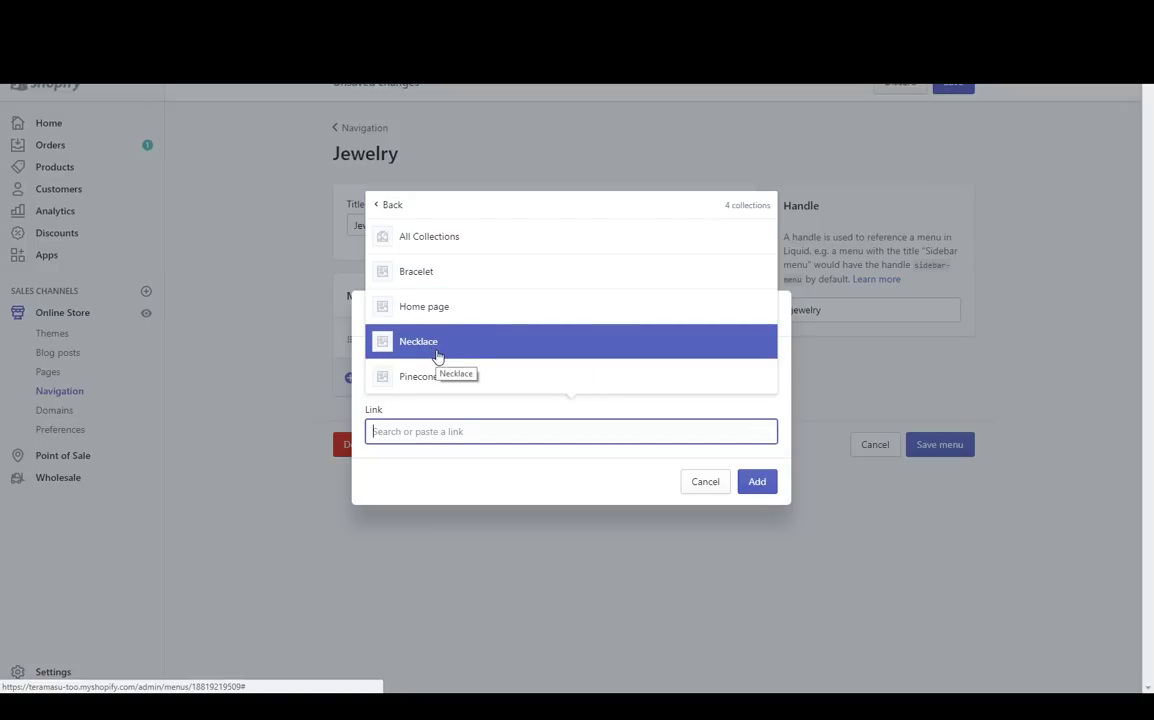
{"action": "left_click", "coordinate": [440, 282]}
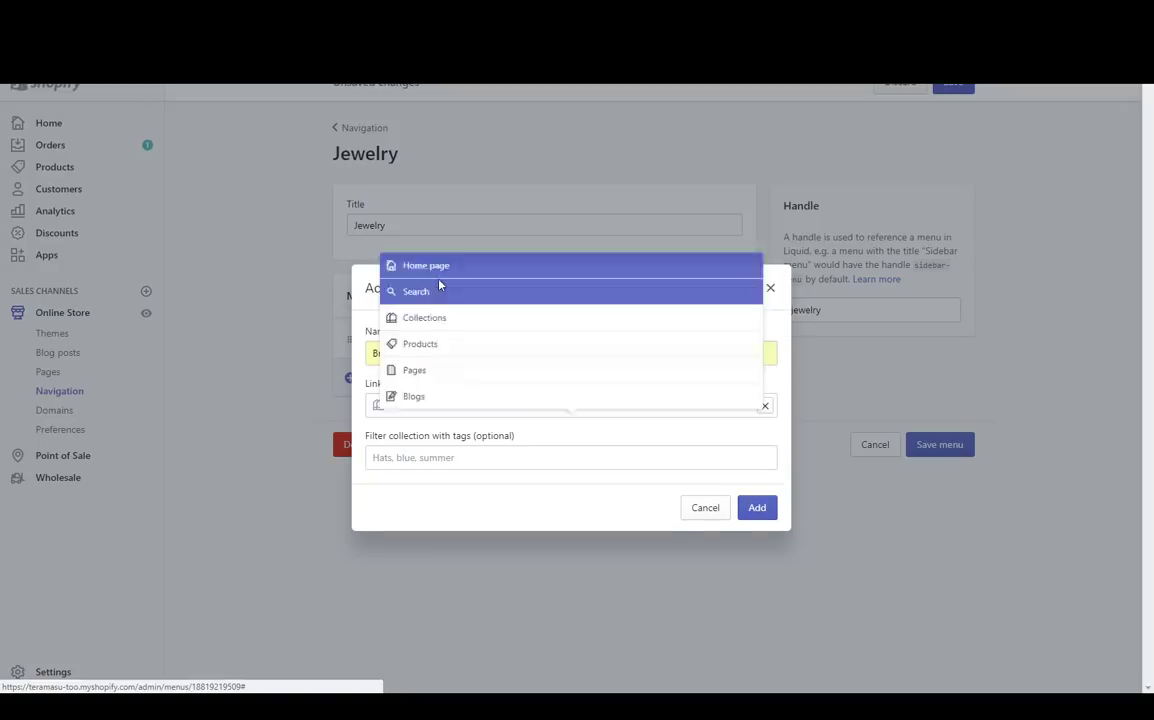
Step: Add the Bracelets item and a Pinecone item linked to the Pinecone collection, then save the menu
{"action": "left_click", "coordinate": [757, 509]}
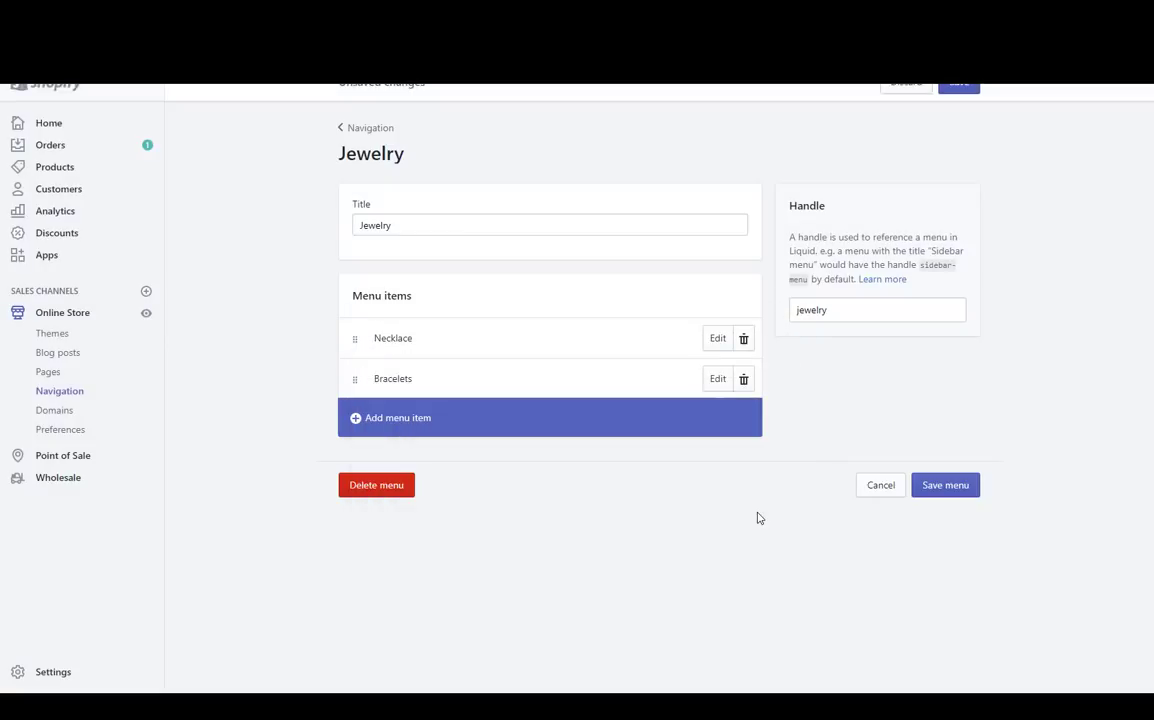
{"action": "left_click", "coordinate": [355, 419]}
{"action": "type", "text": "Pinecone"}
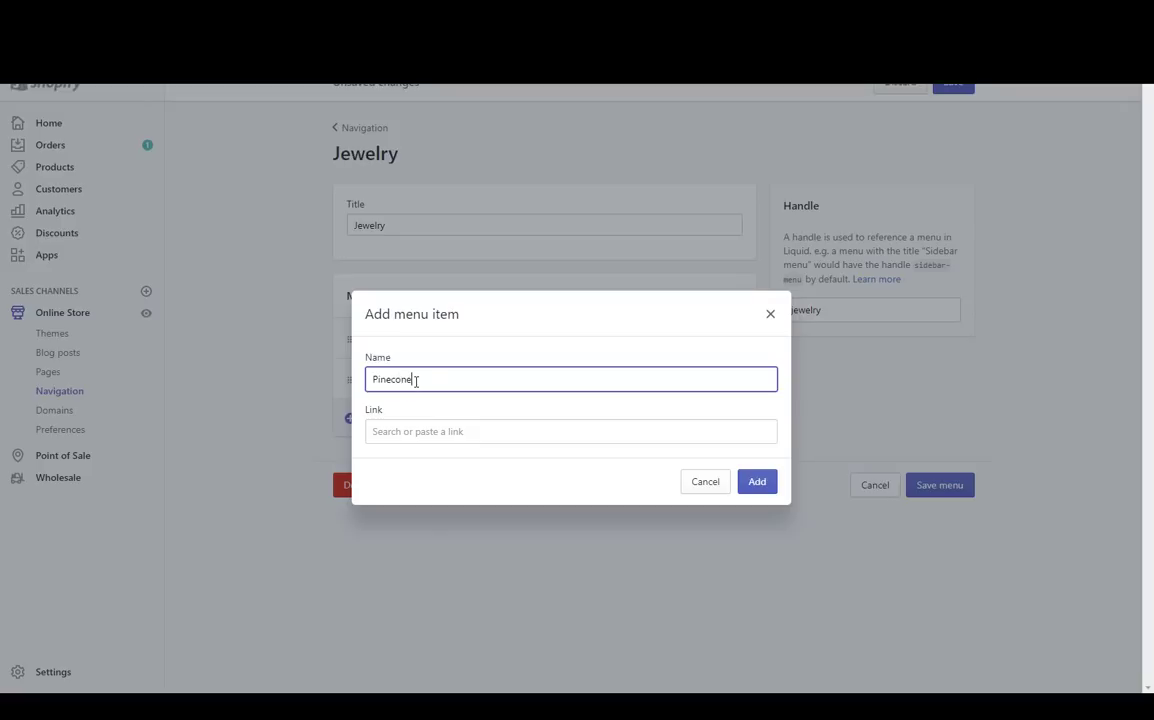
{"action": "left_click", "coordinate": [403, 432]}
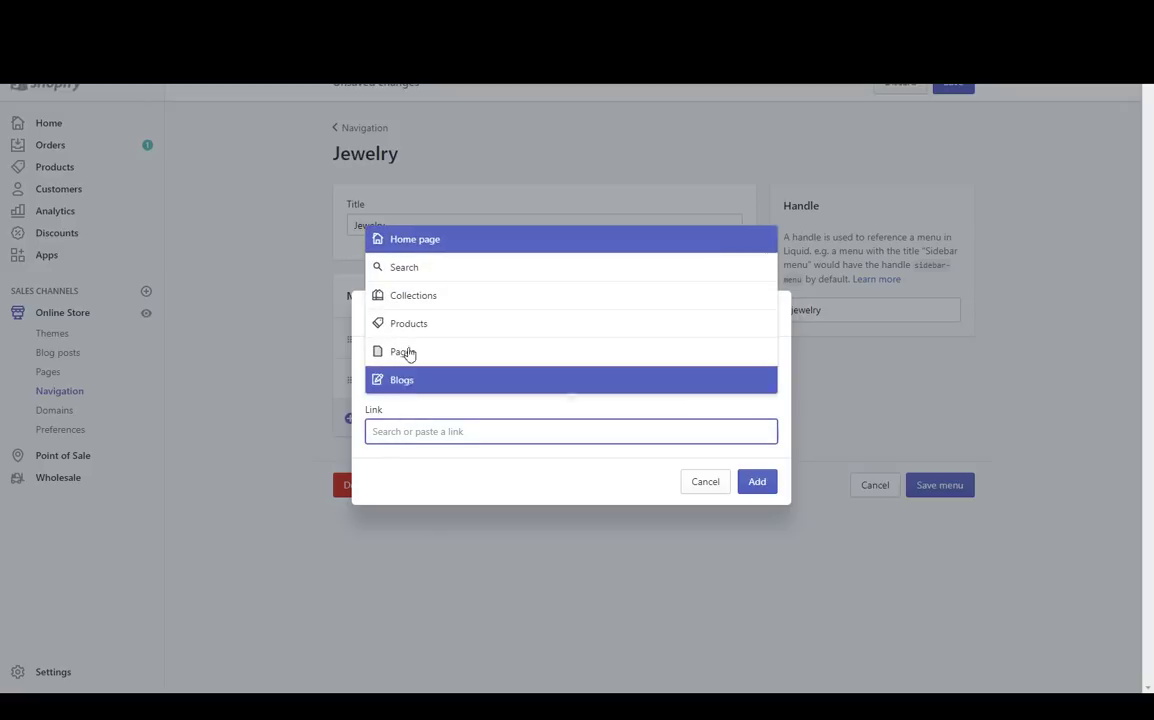
{"action": "left_click", "coordinate": [409, 300]}
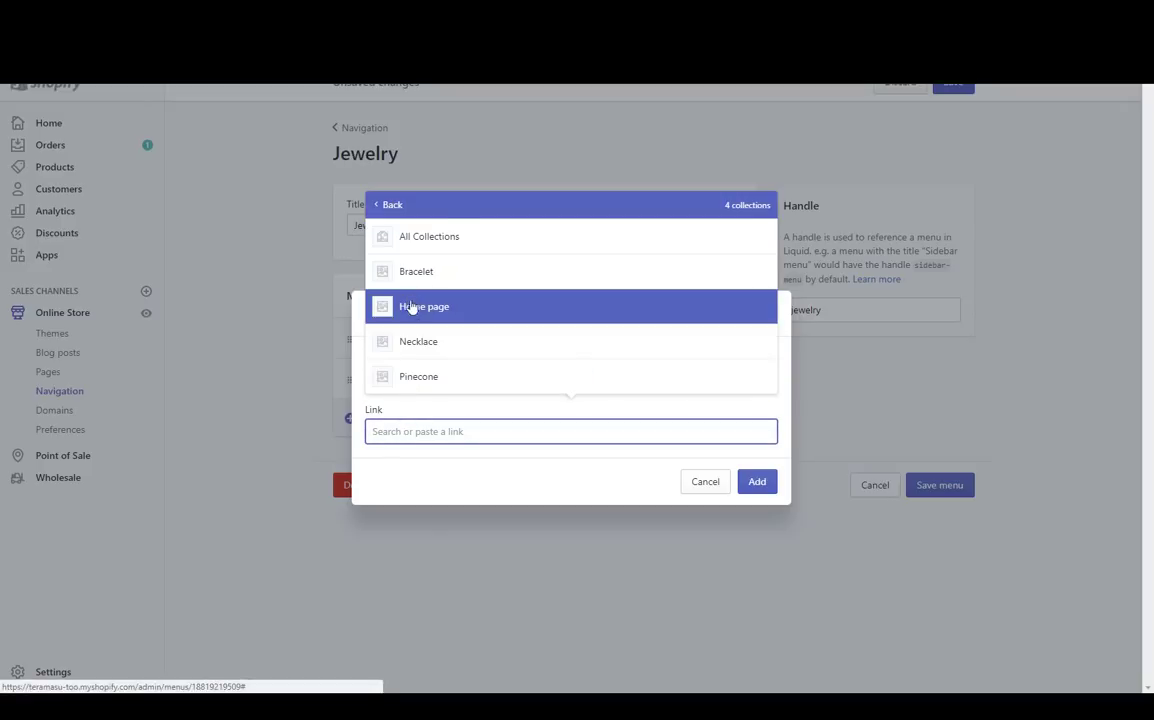
{"action": "left_click", "coordinate": [429, 385]}
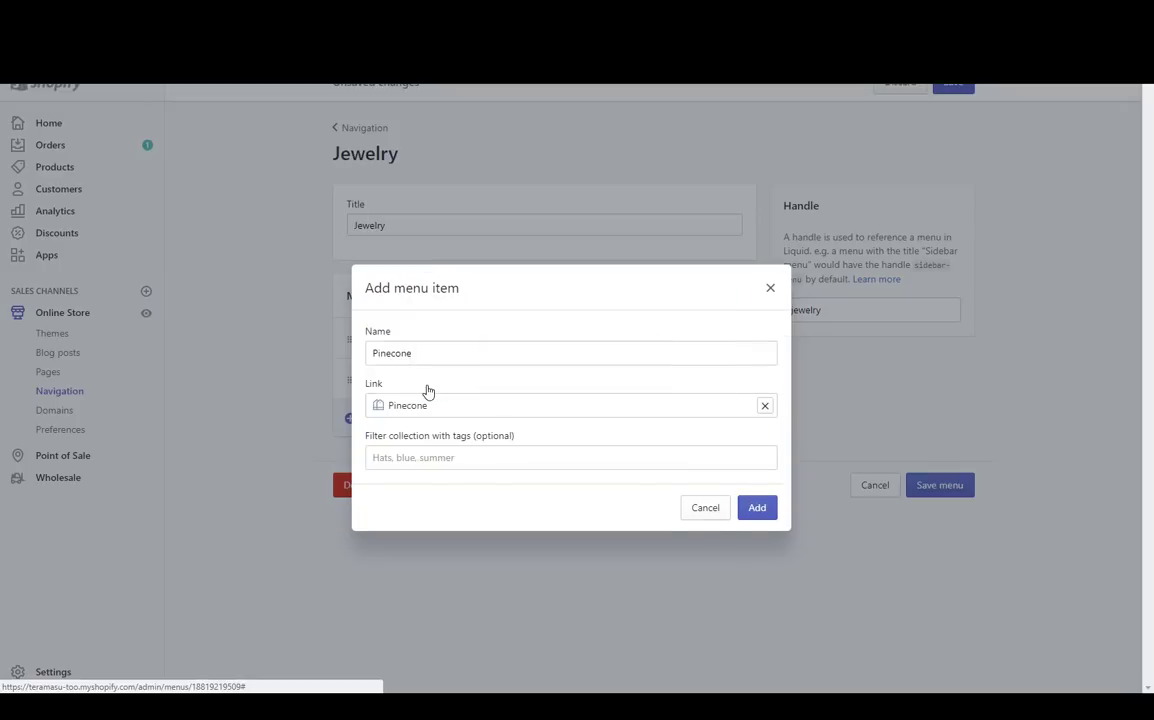
{"action": "left_click", "coordinate": [757, 508]}
{"action": "left_click", "coordinate": [947, 536]}
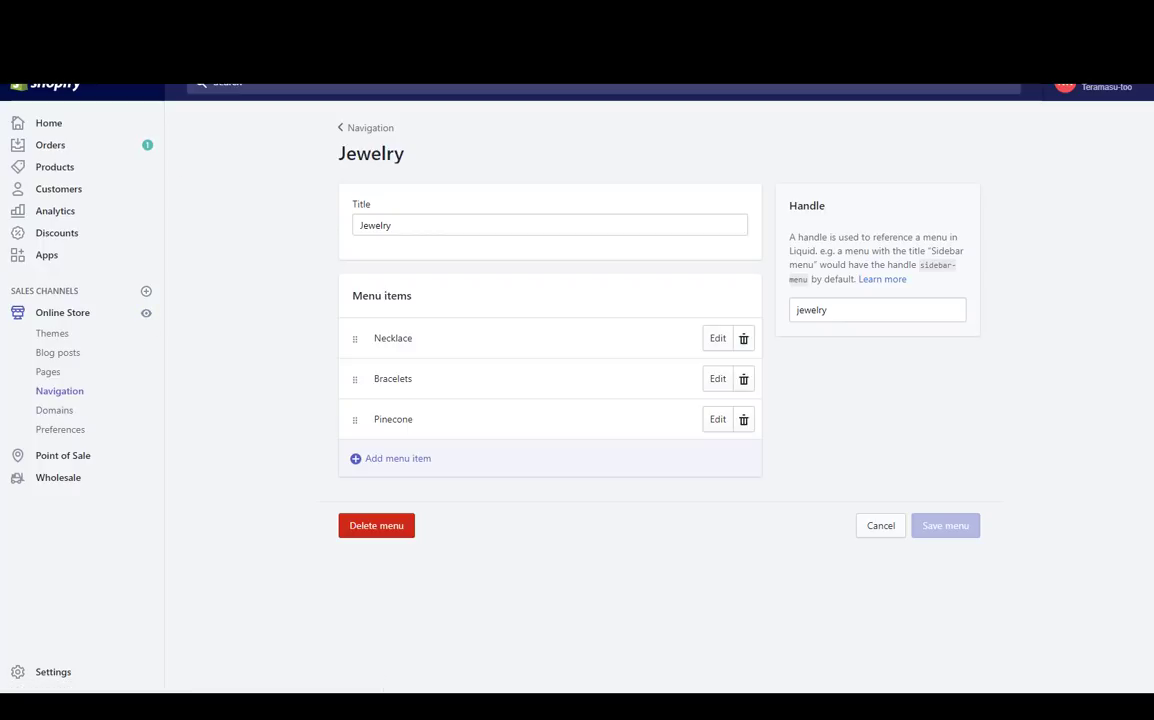
Step: Preview the live storefront, then open the Main menu (Home, Bracelets, Catalog, Blog, About us) for editing
{"action": "left_click", "coordinate": [146, 314]}
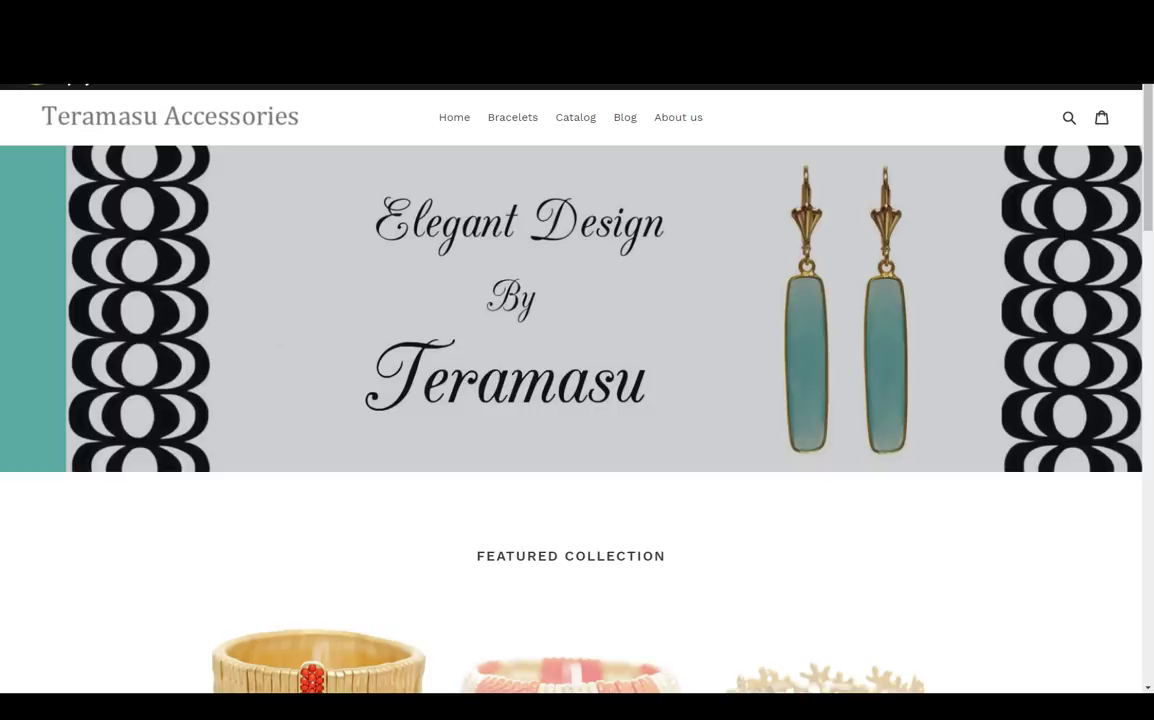
{"action": "key", "text": "ctrl+Tab"}
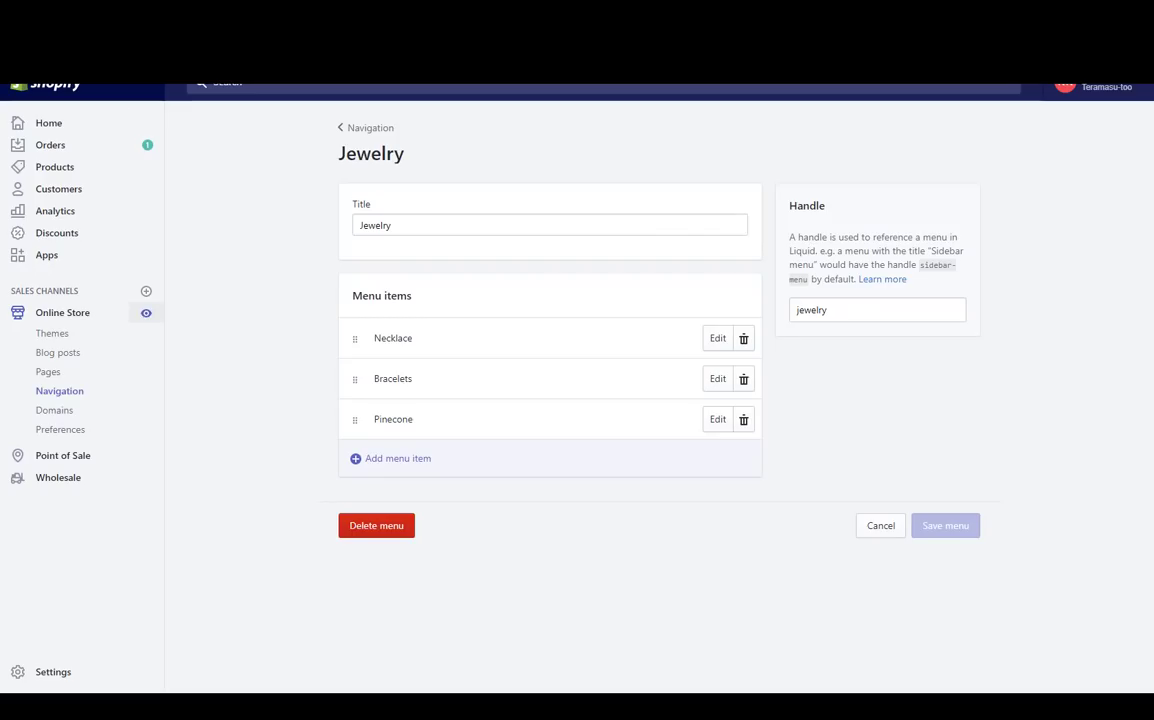
{"action": "left_click", "coordinate": [66, 397]}
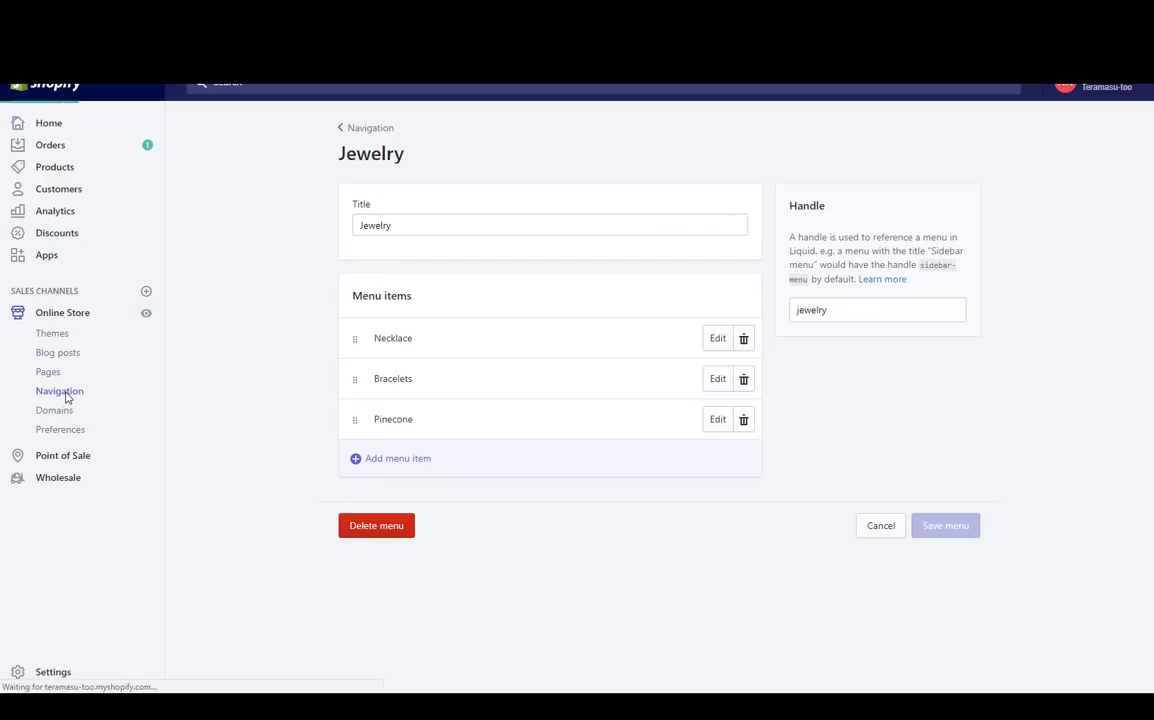
{"action": "left_click", "coordinate": [626, 466]}
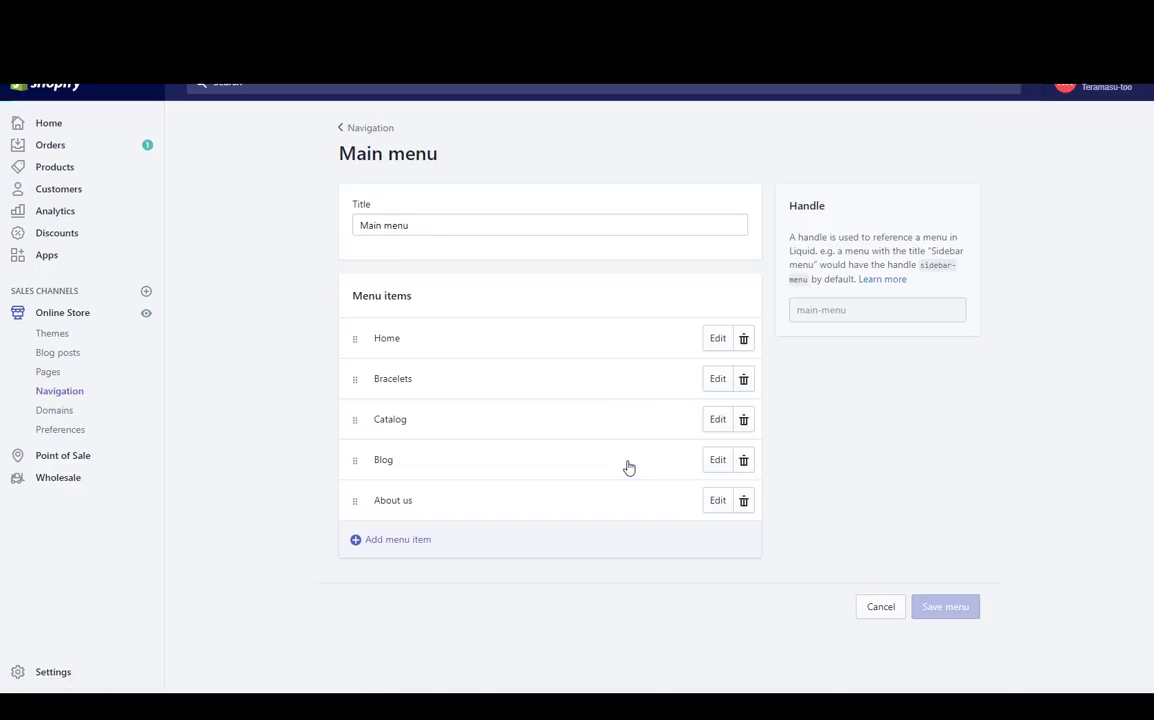
Step: Add a 'Jewelry' item linked to Pages > Jewelry to the Main menu and save the menu
{"action": "left_click", "coordinate": [354, 543]}
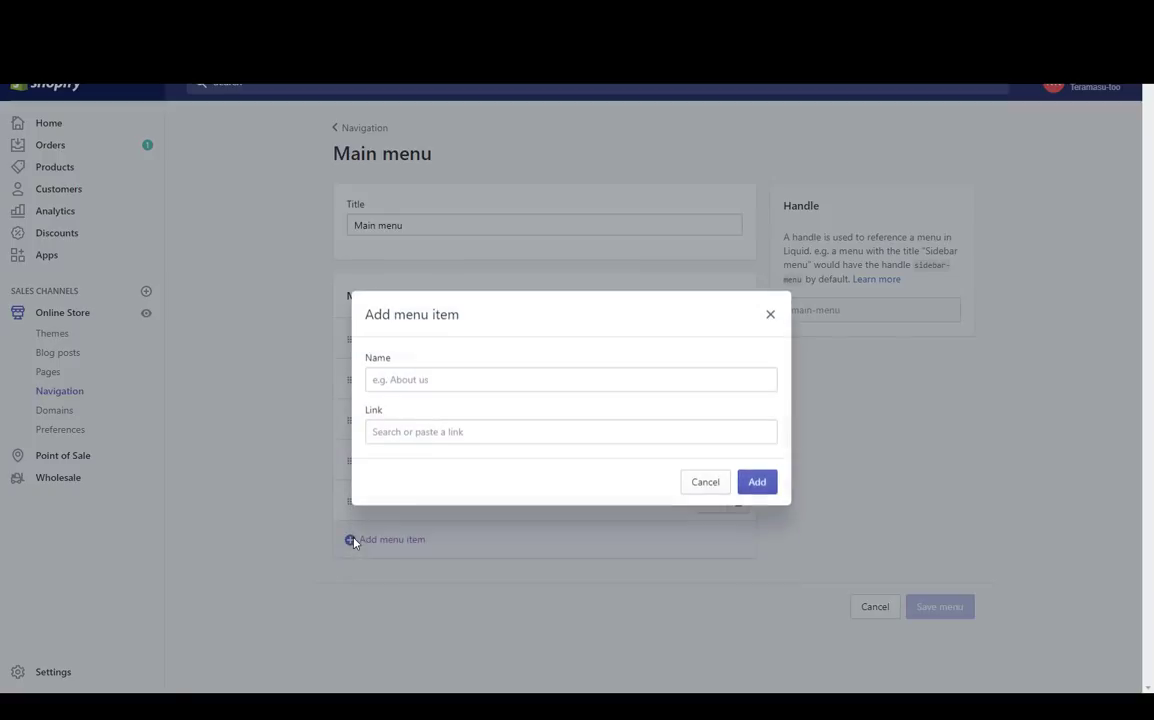
{"action": "left_click", "coordinate": [408, 380]}
{"action": "type", "text": "Jewelry"}
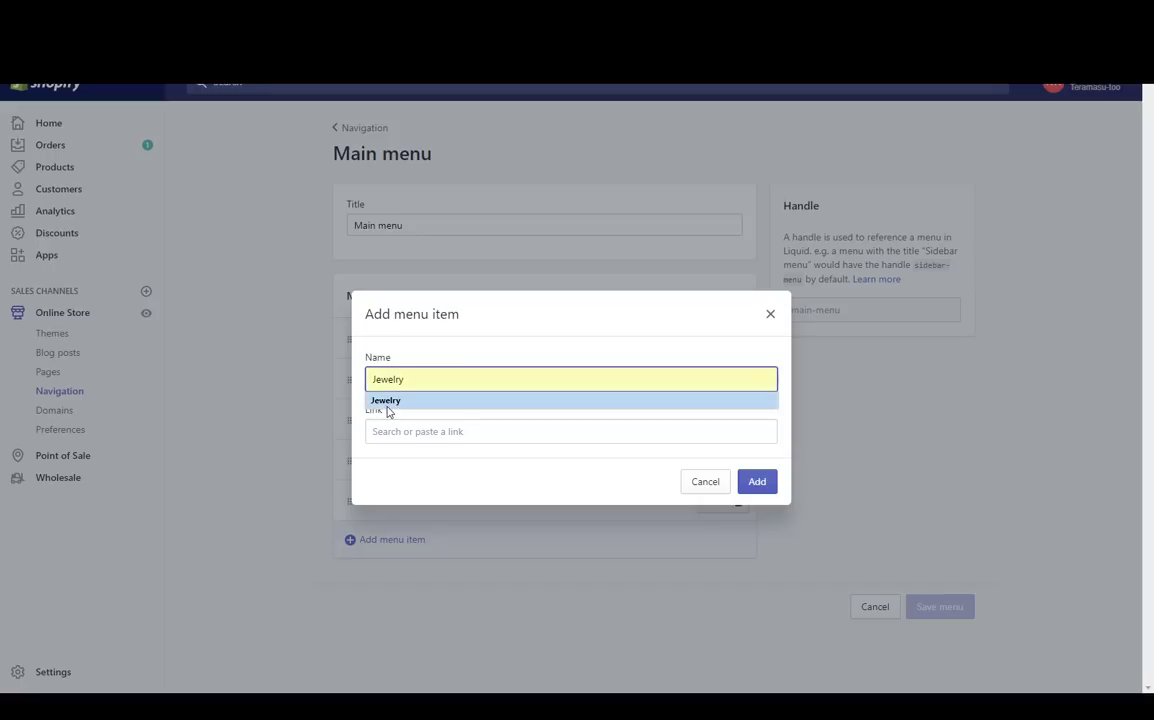
{"action": "left_click", "coordinate": [387, 402]}
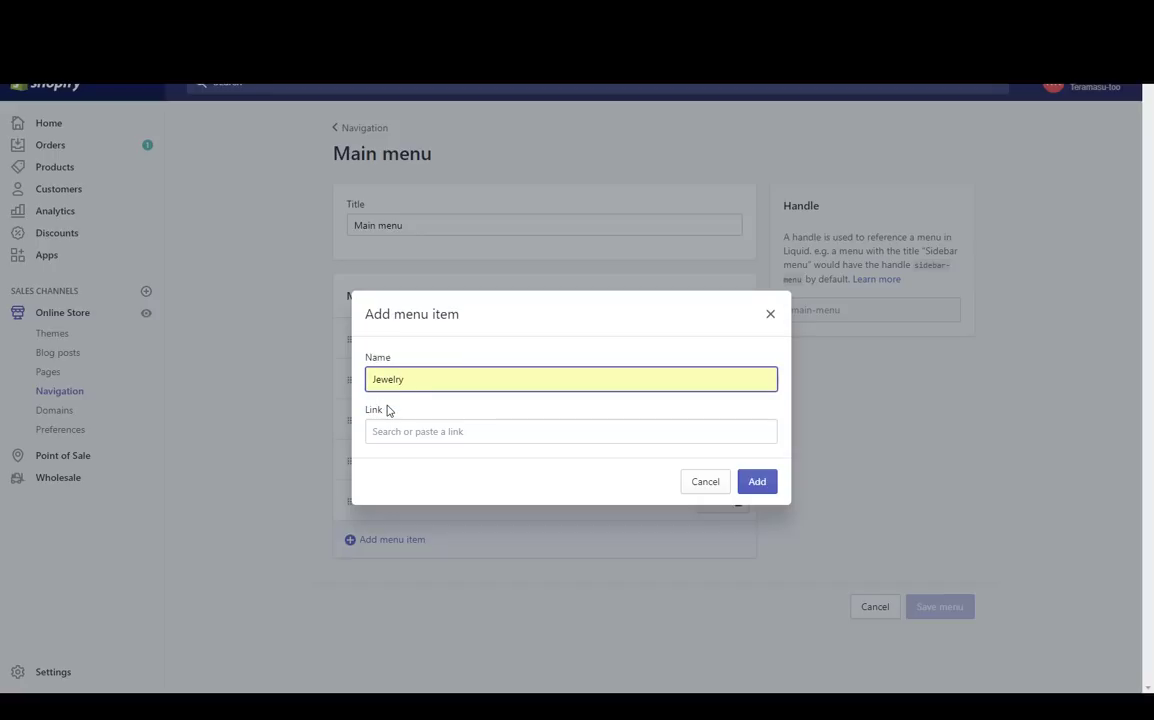
{"action": "left_click", "coordinate": [399, 432]}
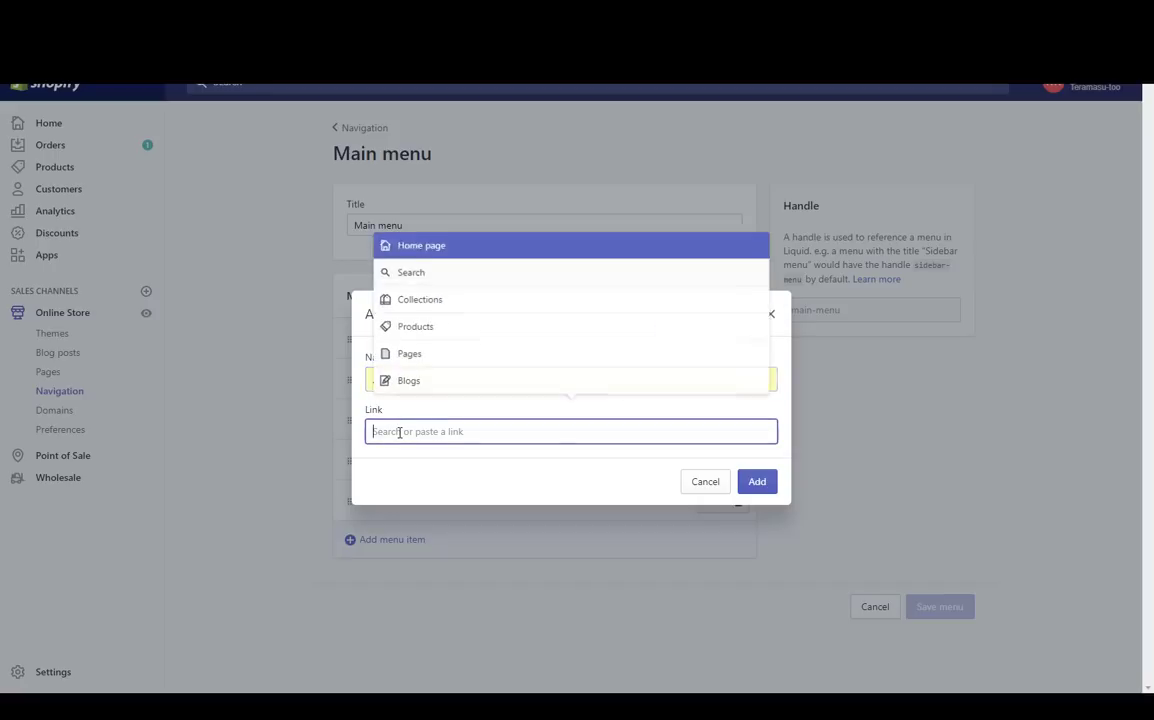
{"action": "left_click", "coordinate": [404, 352]}
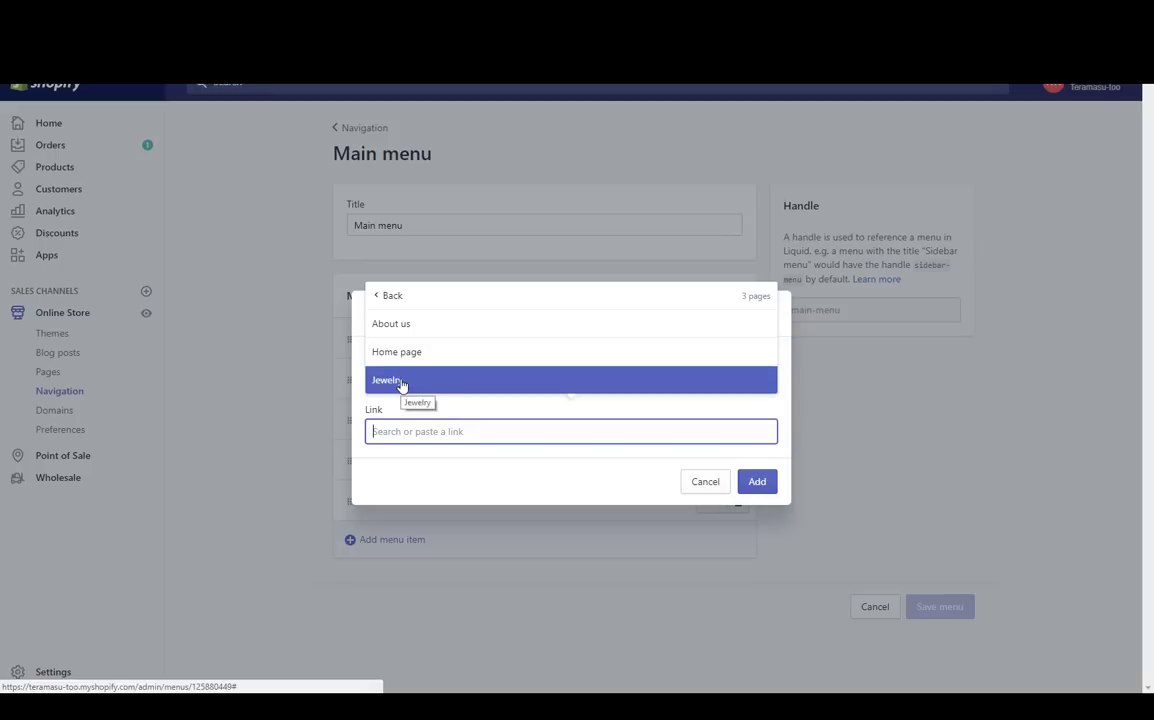
{"action": "left_click", "coordinate": [401, 381]}
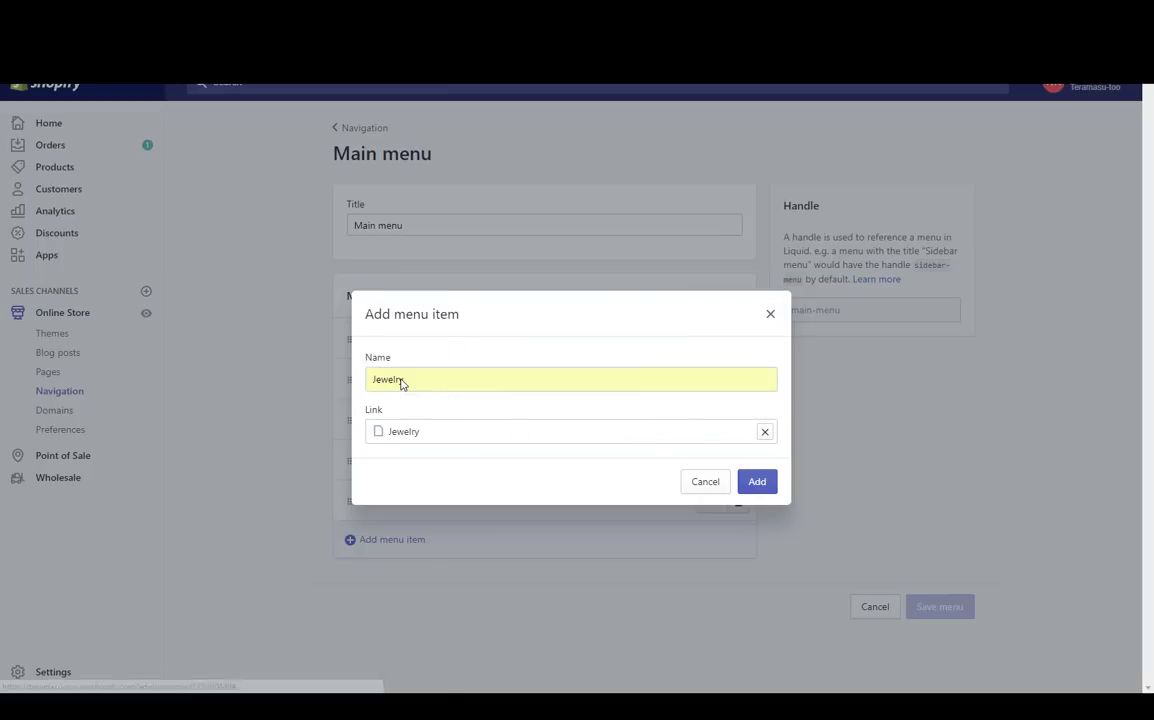
{"action": "left_click", "coordinate": [762, 482]}
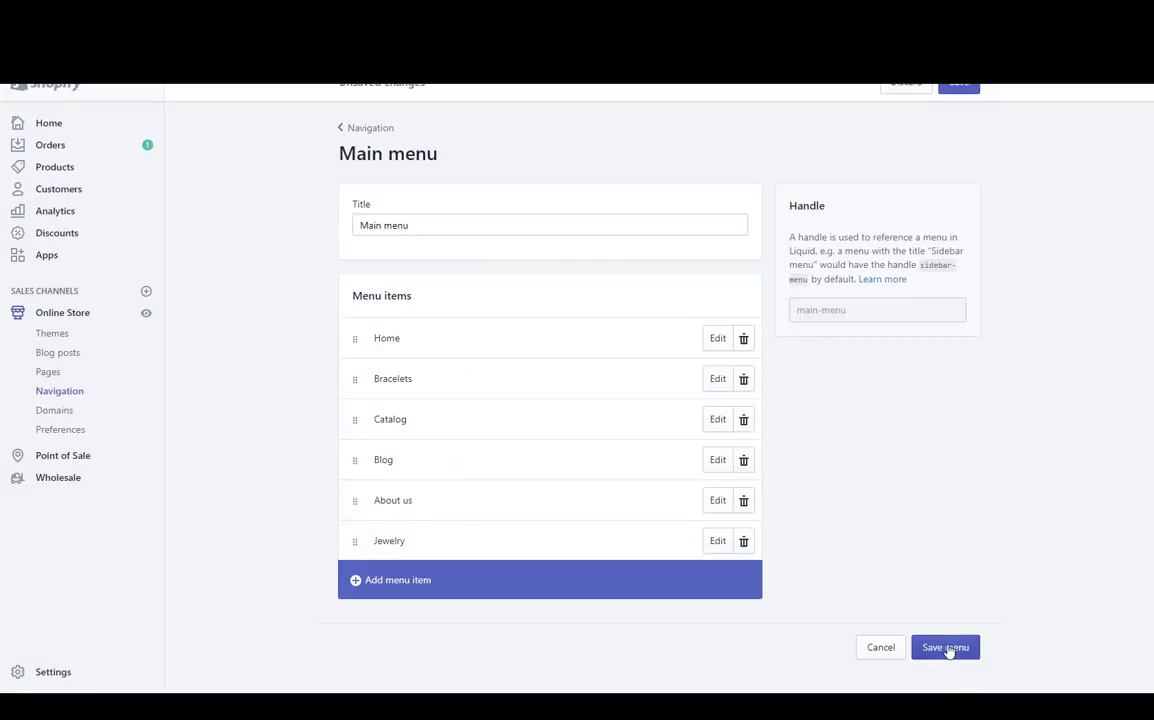
{"action": "left_click", "coordinate": [948, 648]}
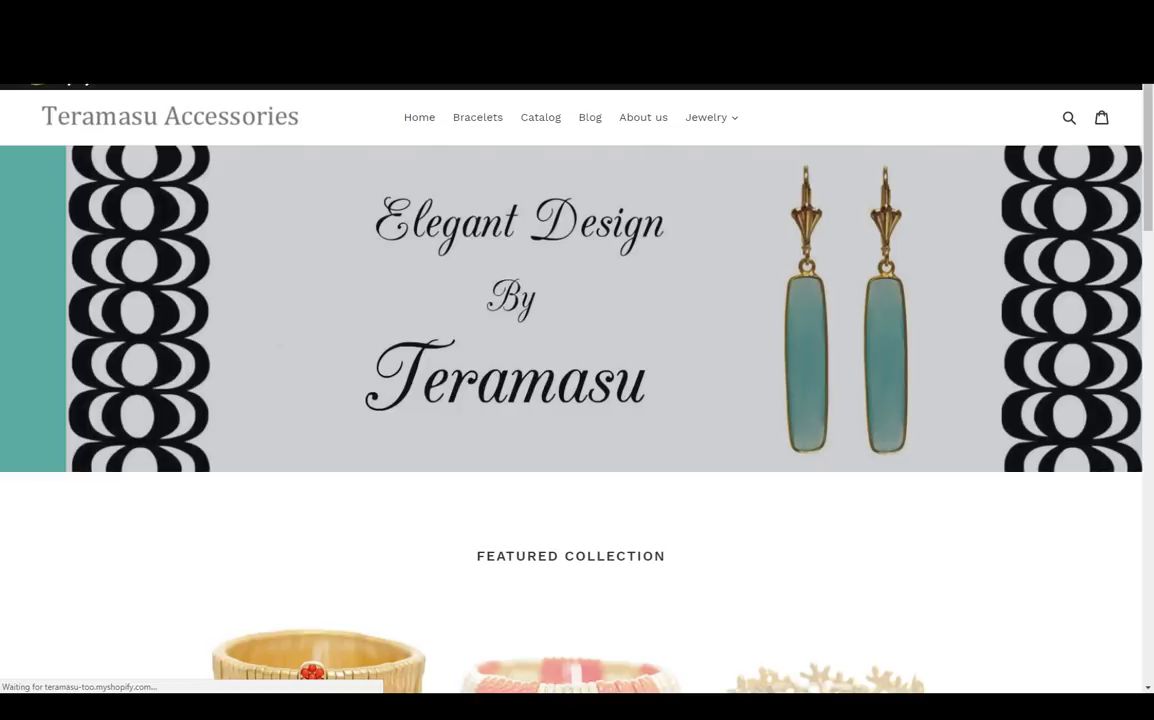
Step: Use the storefront's Jewelry dropdown to open and check the Necklace collection
{"action": "left_click", "coordinate": [716, 119]}
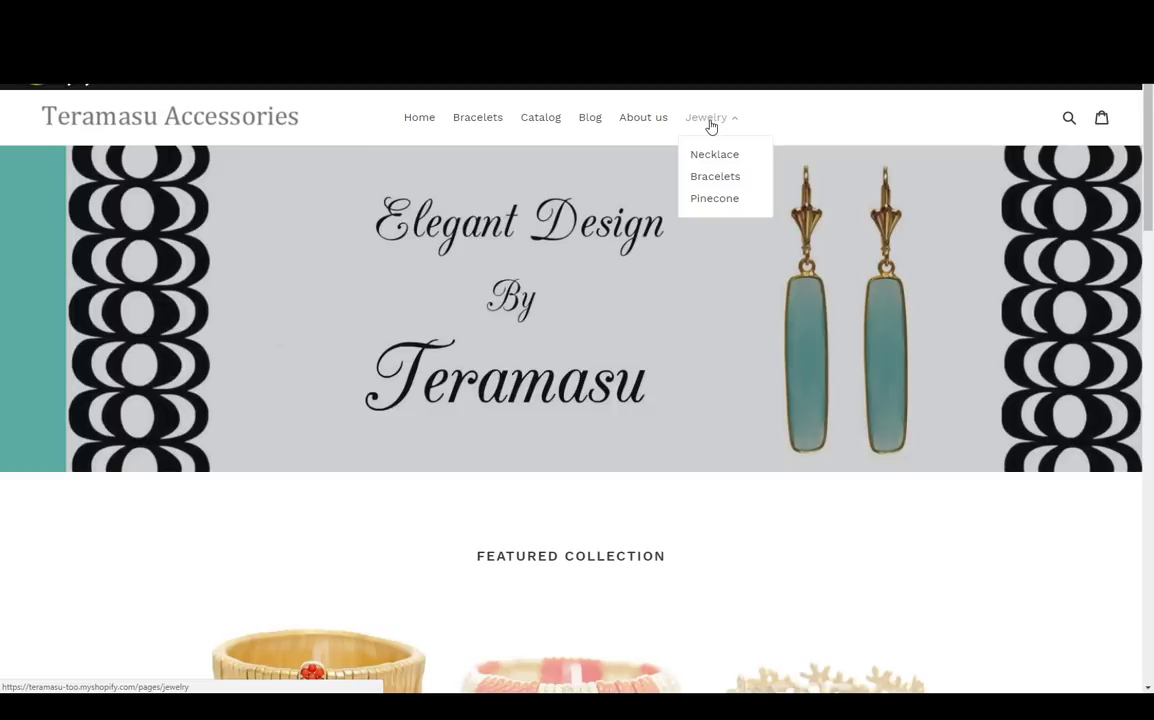
{"action": "left_click", "coordinate": [709, 119]}
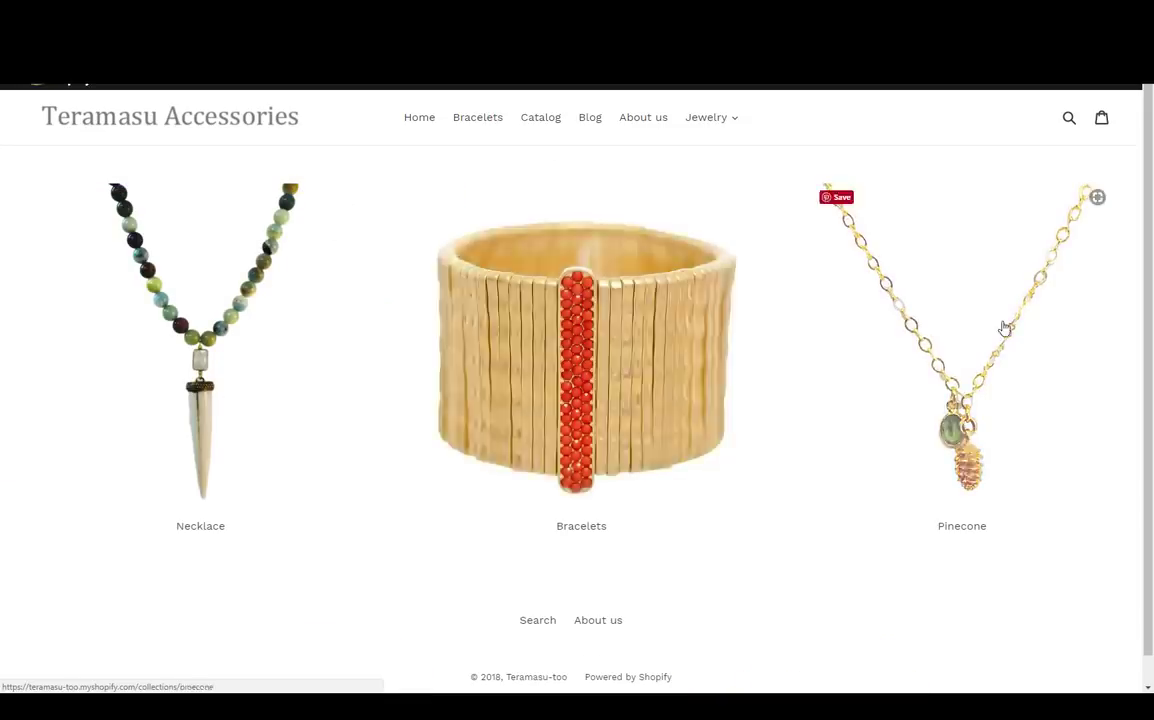
{"action": "left_click", "coordinate": [220, 343]}
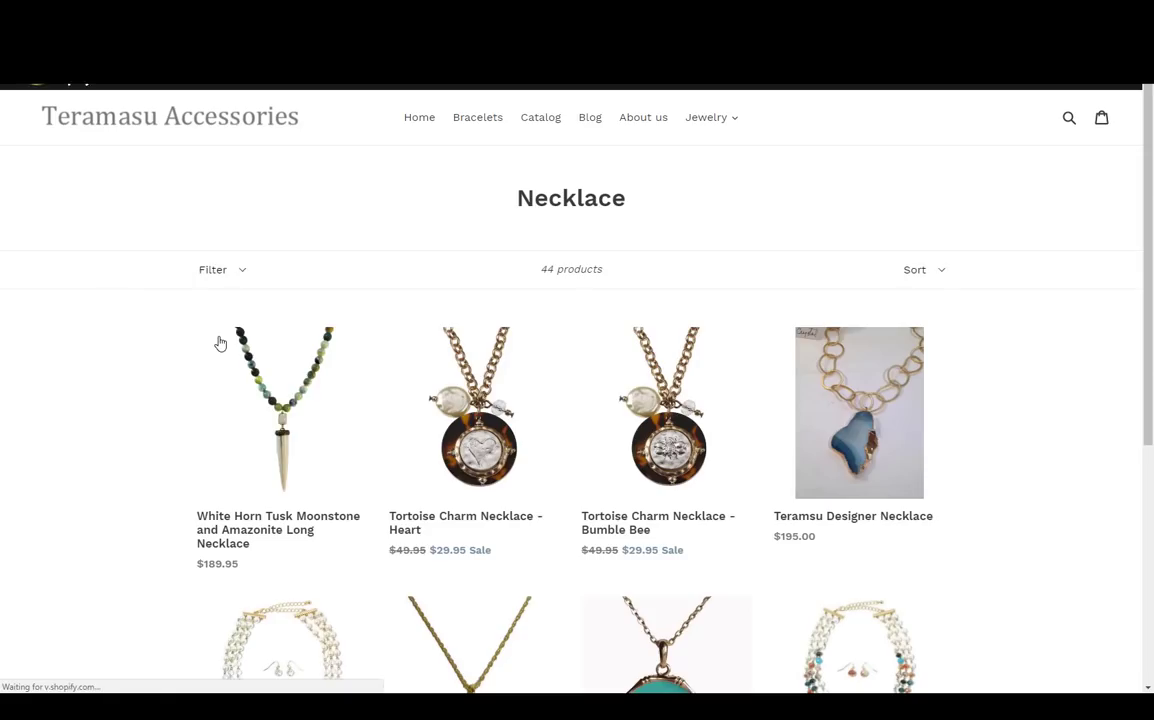
{"action": "scroll", "coordinate": [220, 343], "scroll_direction": "down", "scroll_amount": 4}
{"action": "scroll", "coordinate": [220, 343], "scroll_direction": "up", "scroll_amount": 5}
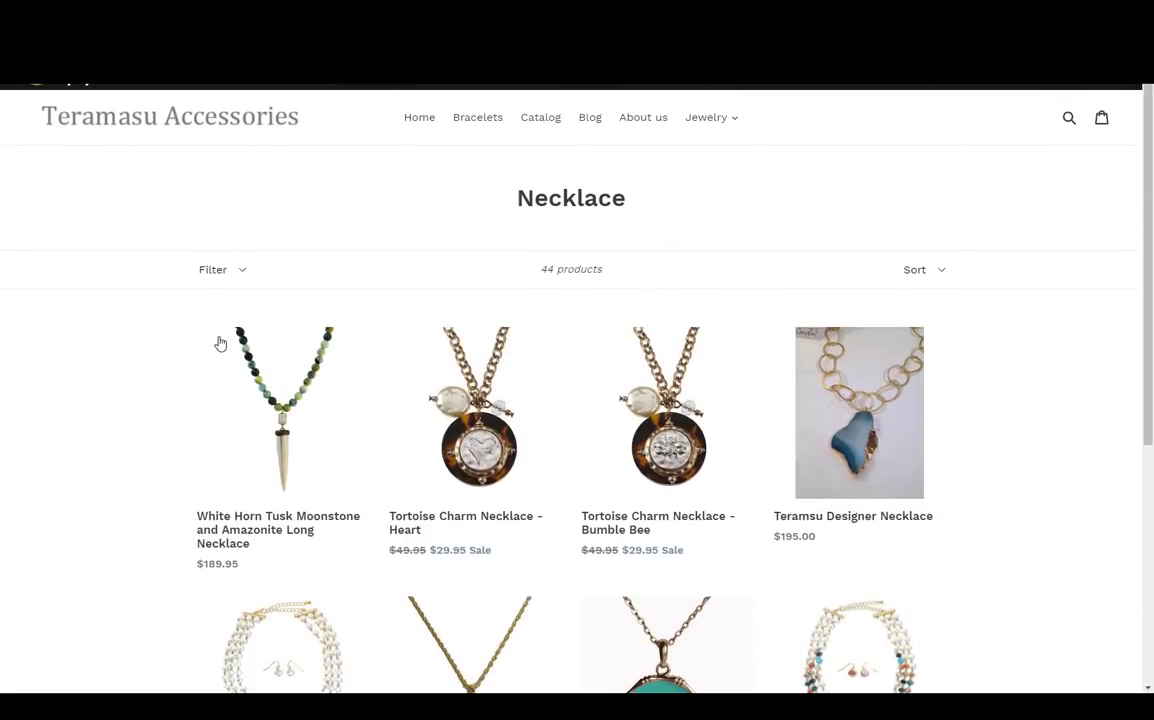
Step: Check the Bracelets collection from the Jewelry dropdown, then go to the Jewelry page
{"action": "left_click", "coordinate": [693, 121]}
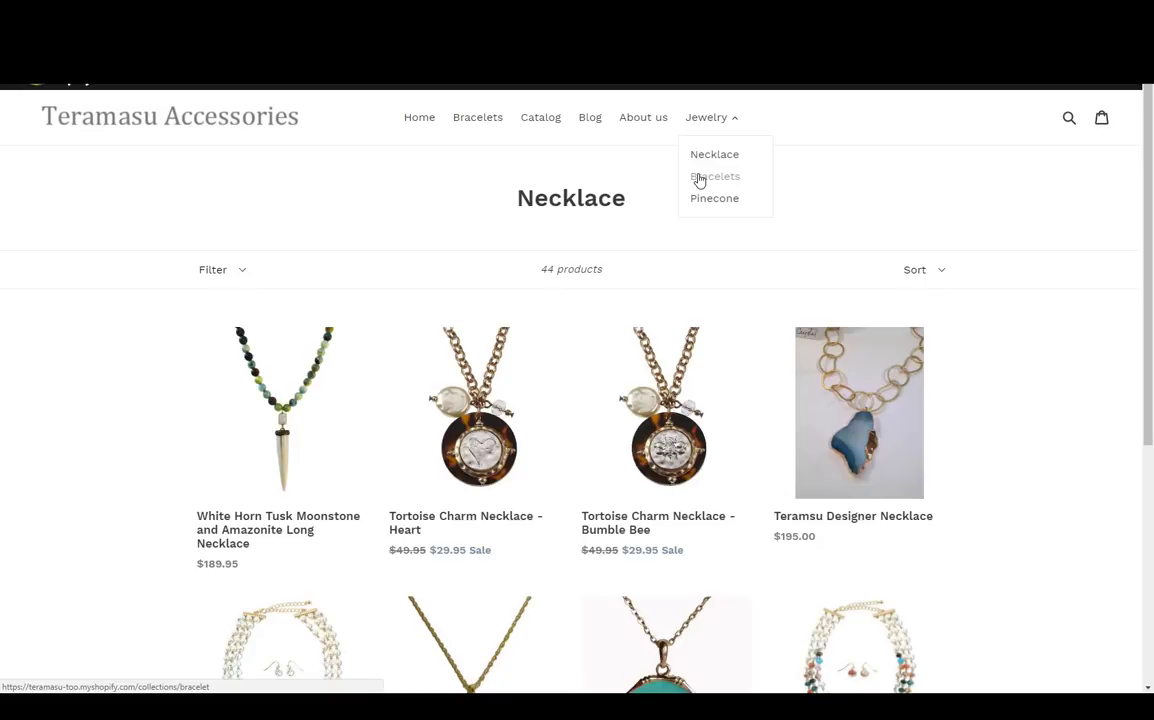
{"action": "left_click", "coordinate": [699, 178]}
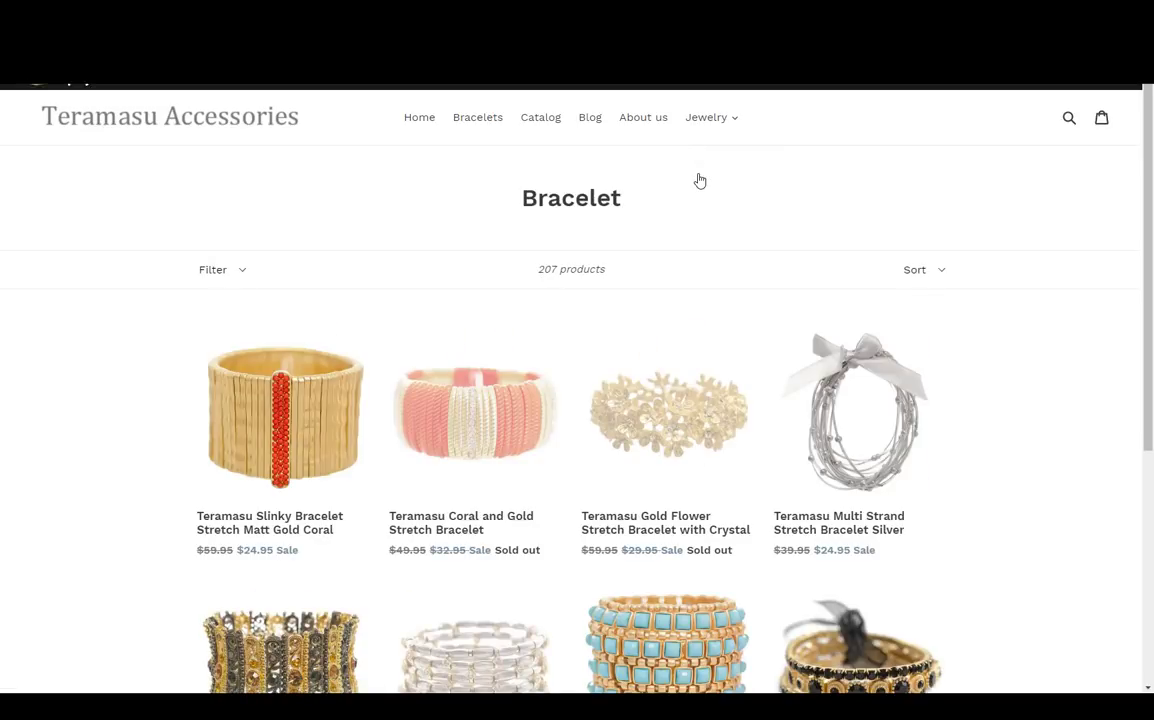
{"action": "scroll", "coordinate": [700, 180], "scroll_direction": "down", "scroll_amount": 3}
{"action": "scroll", "coordinate": [700, 180], "scroll_direction": "up", "scroll_amount": 3}
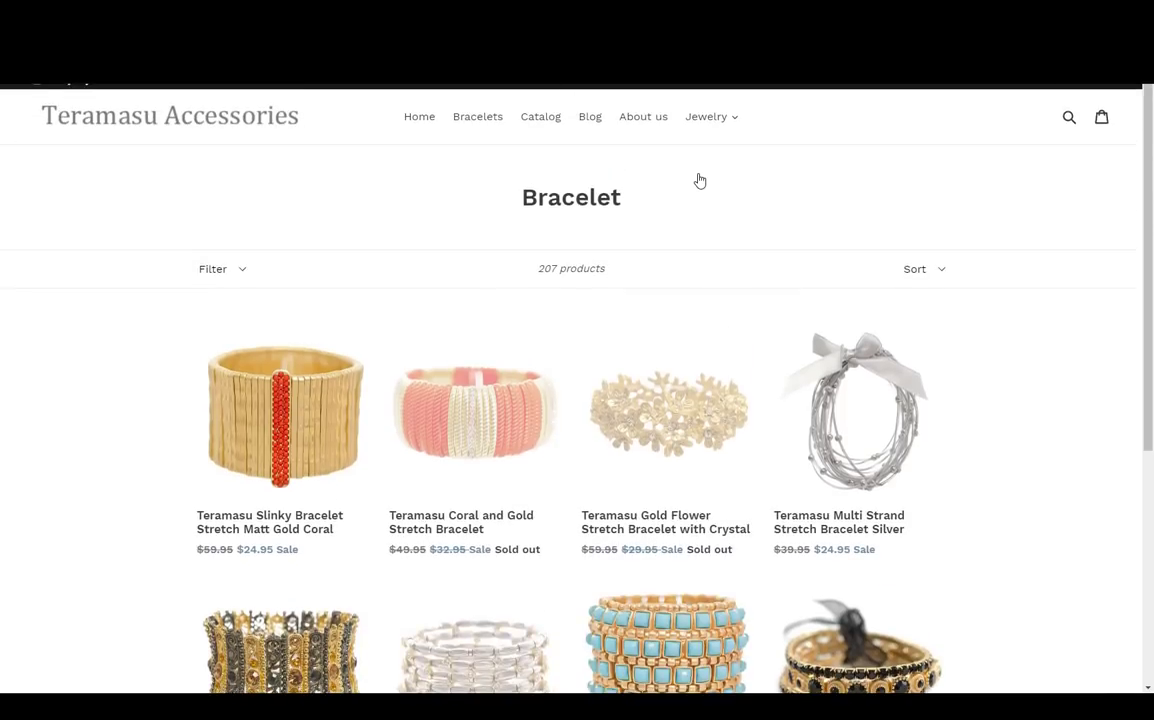
{"action": "left_click", "coordinate": [706, 124]}
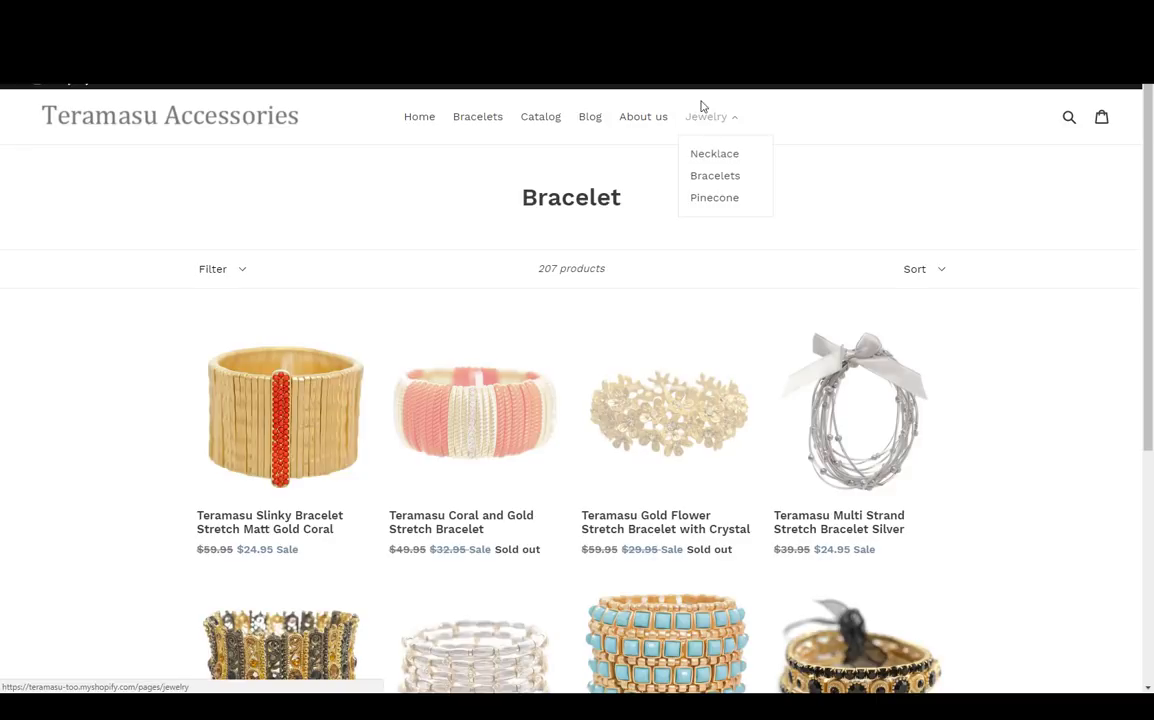
{"action": "left_click", "coordinate": [703, 129]}
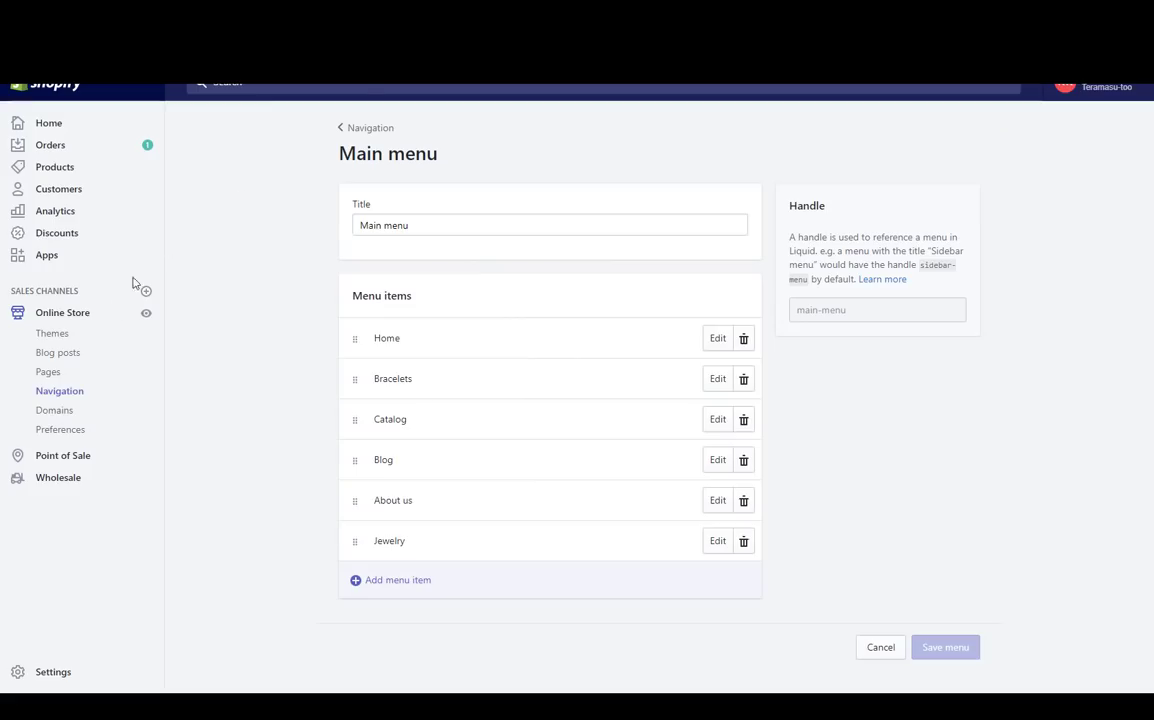
Step: Review the Jewelry menu (Necklace, Bracelets, Pinecone) from Navigation, then return to the menus list
{"action": "left_click", "coordinate": [52, 393]}
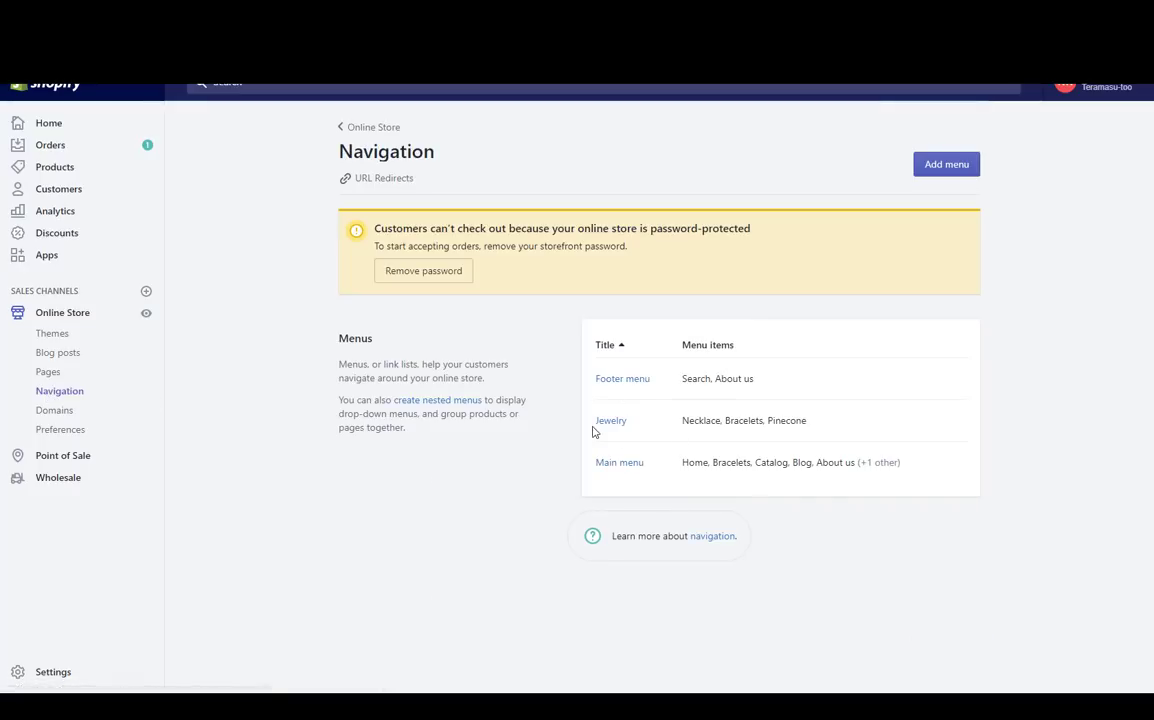
{"action": "left_click", "coordinate": [605, 428]}
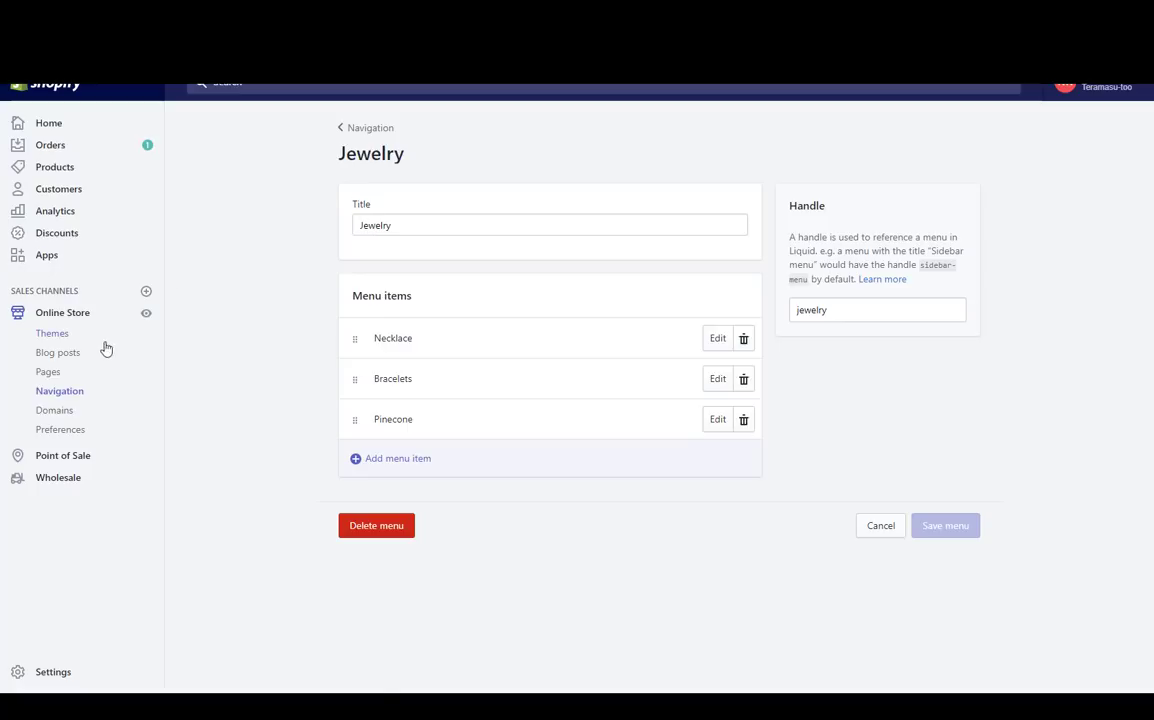
{"action": "left_click", "coordinate": [54, 395]}
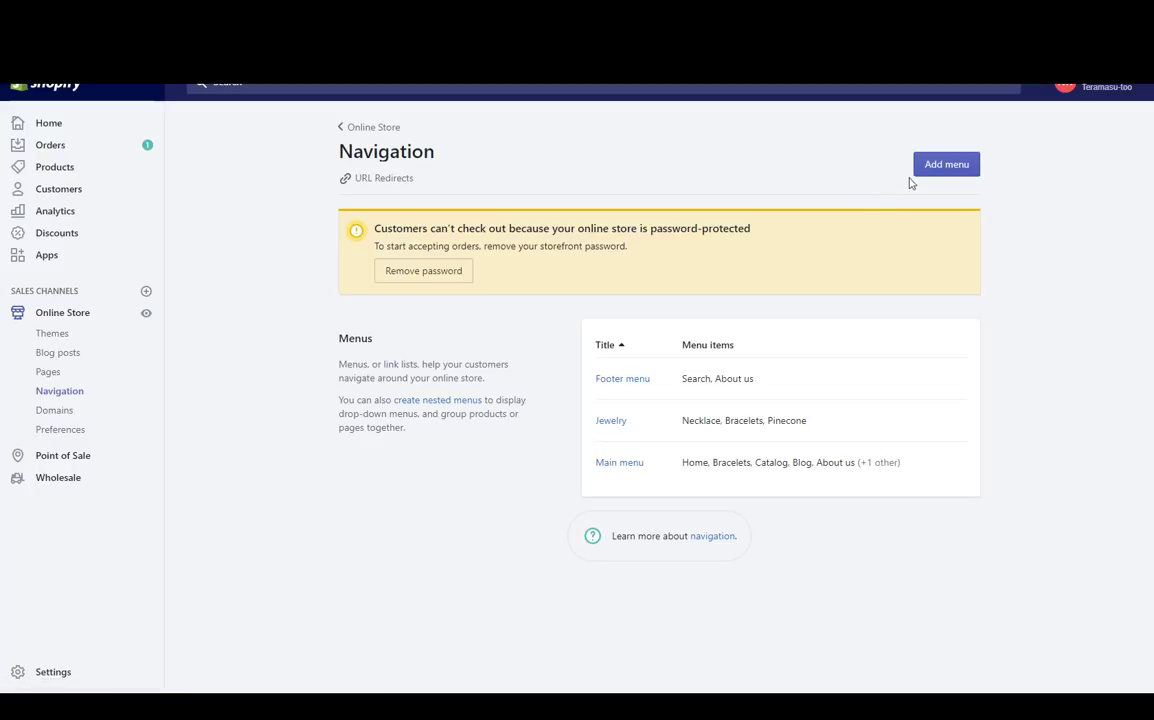
{"action": "left_click", "coordinate": [930, 170]}
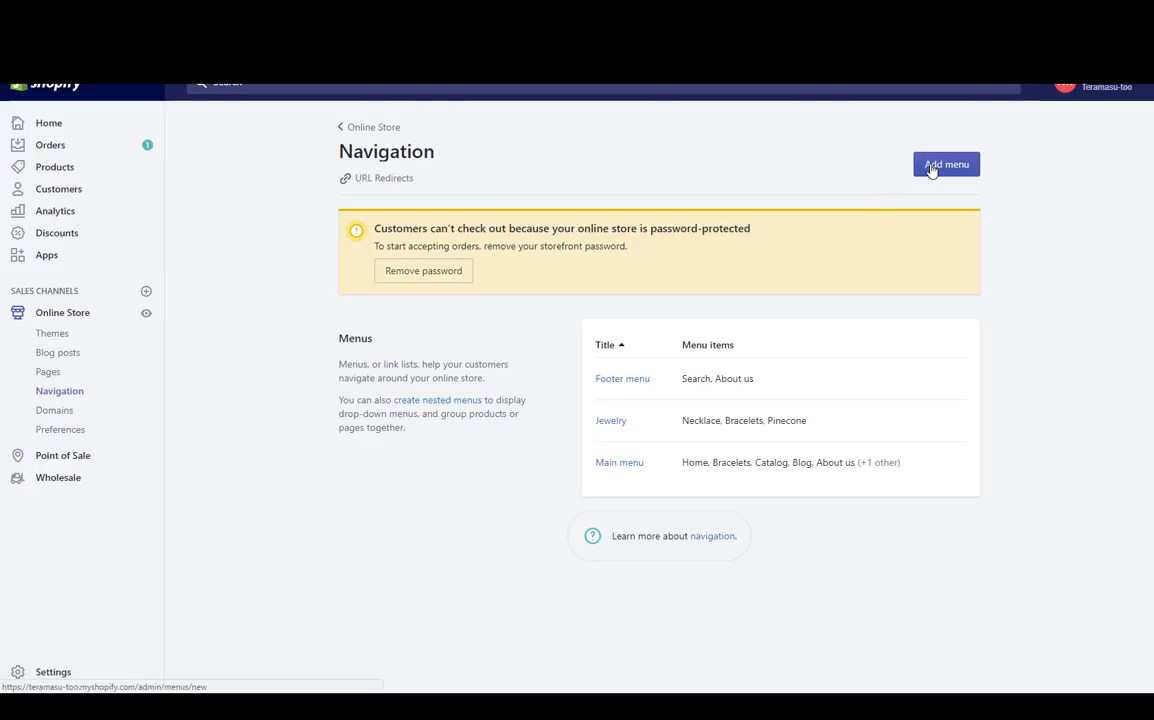